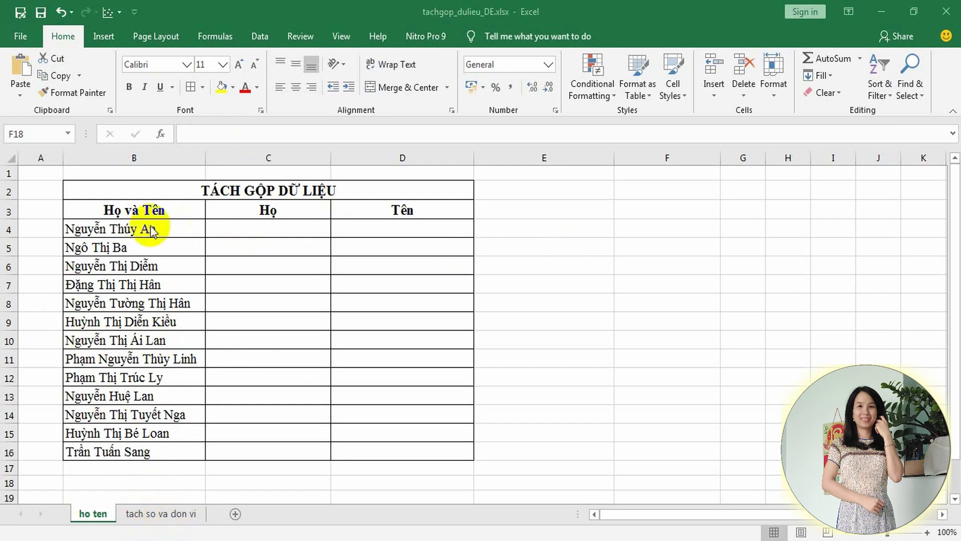
Enter =TRIM(B4) in D4 and fill it down to D16.
left_click(419, 231)
left_click(400, 271)
double_click(375, 230)
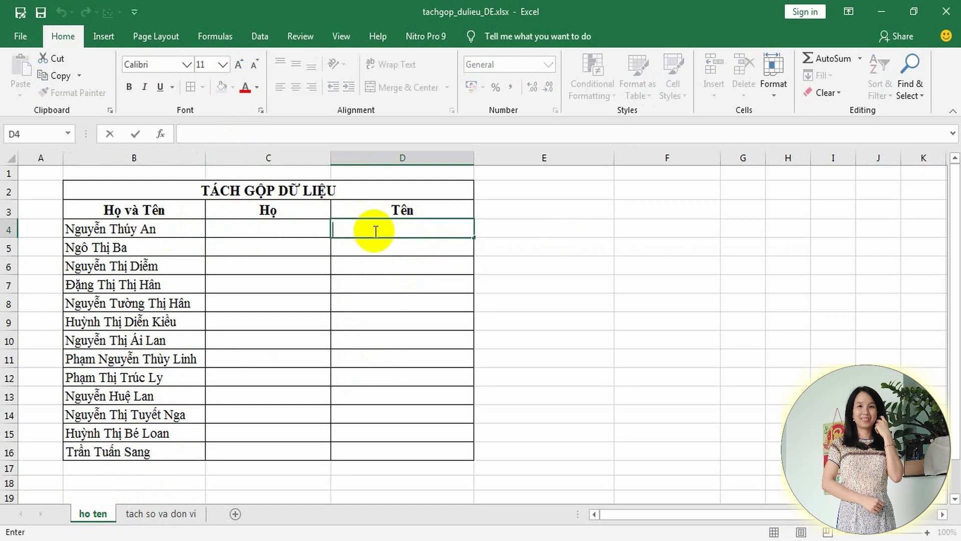
type("=Trim")
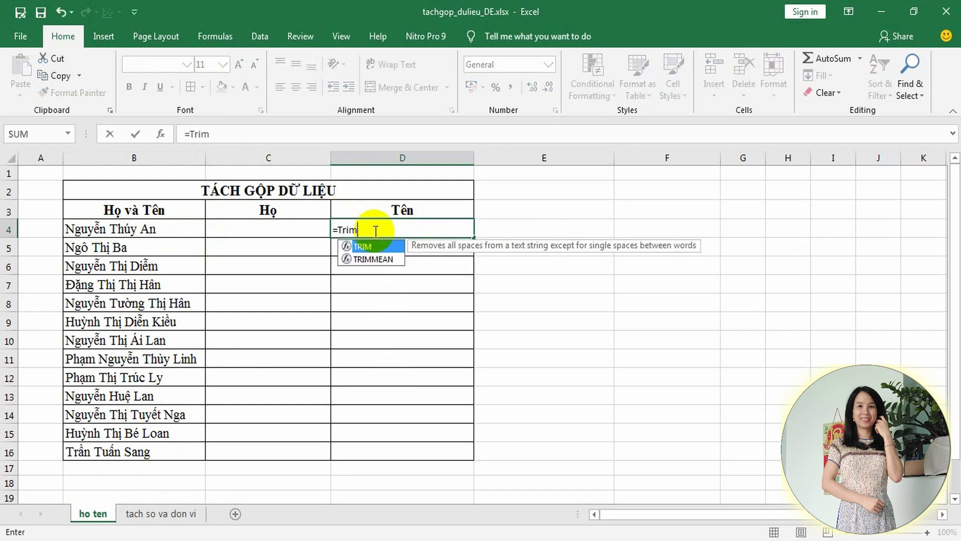
type("(")
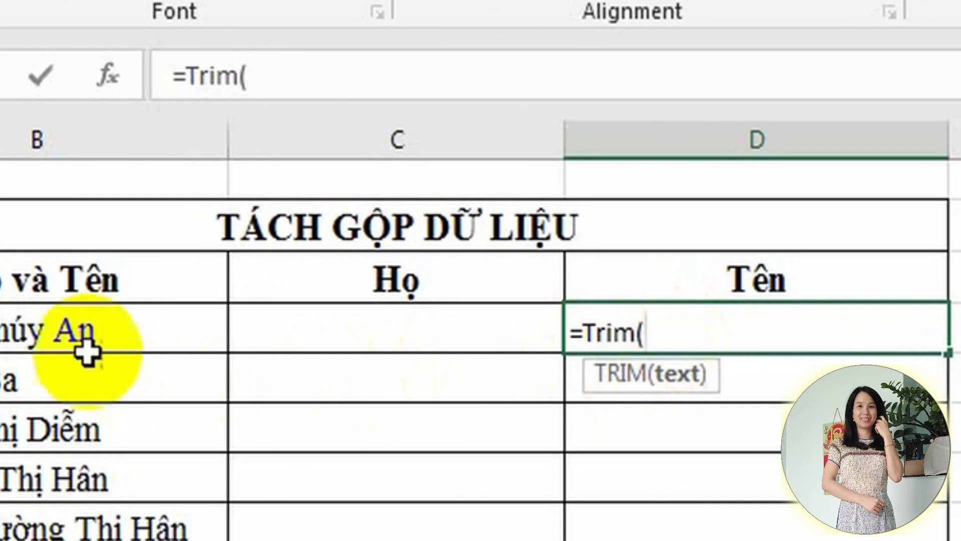
left_click(191, 338)
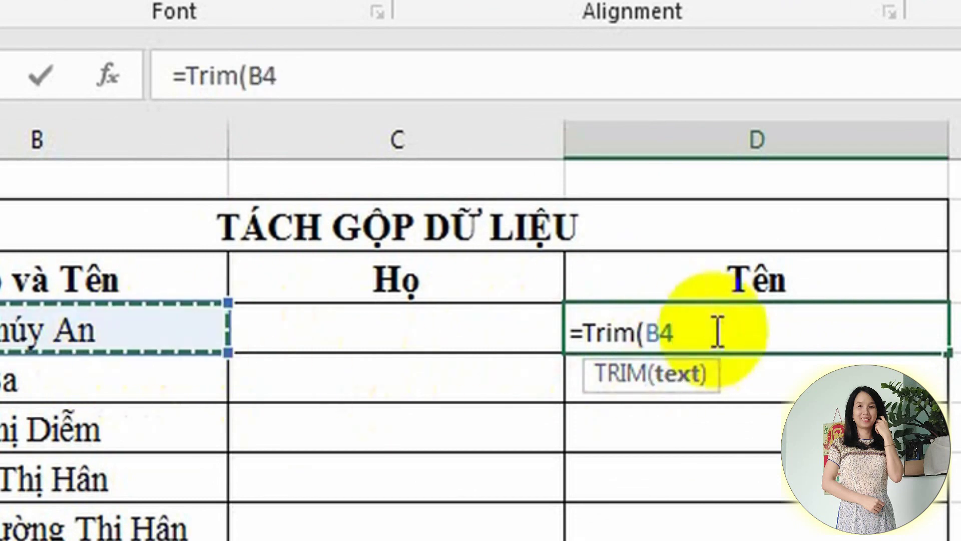
type(")")
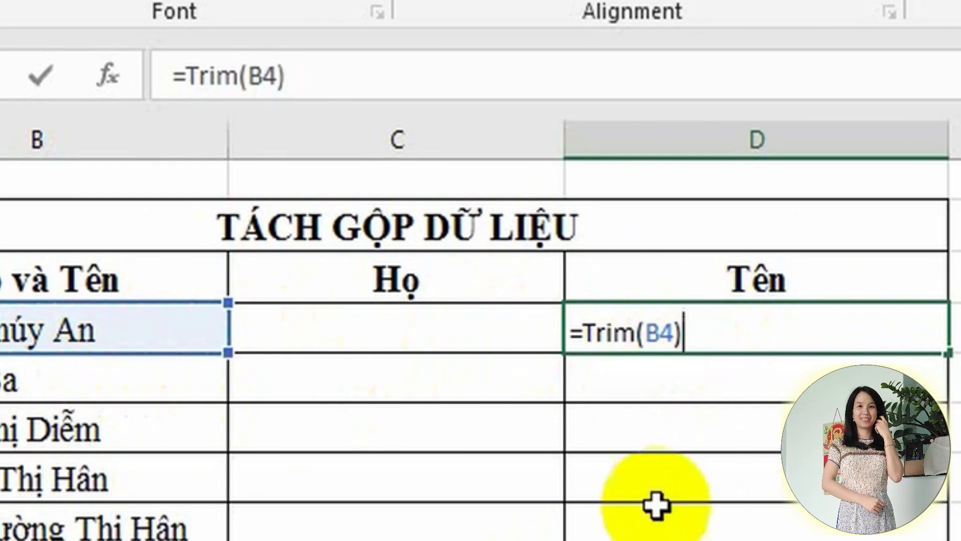
key("Return")
left_click(740, 330)
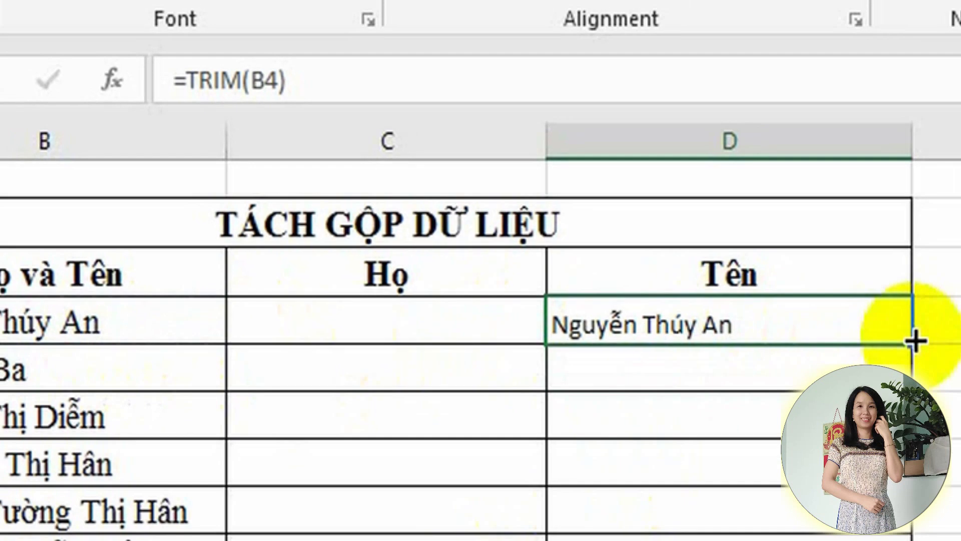
double_click(947, 353)
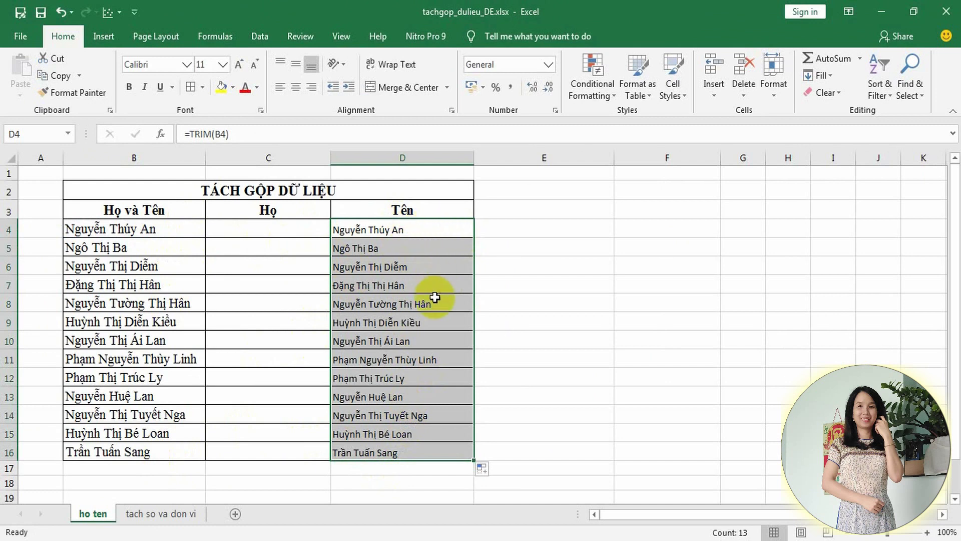
Paste the copied Tên names in D4:D16 back as plain values.
key("ctrl+c")
right_click(416, 234)
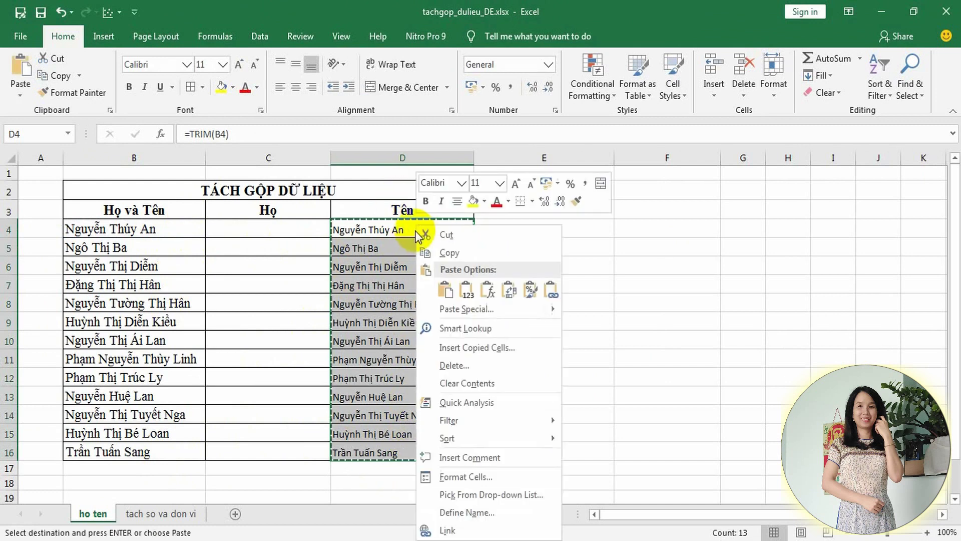
left_click(466, 292)
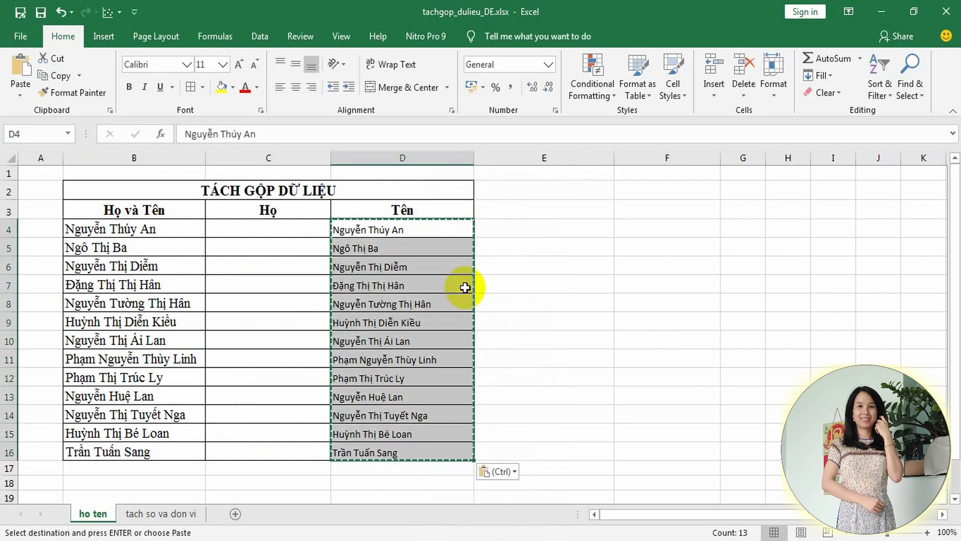
key("Right")
Verify D4, D5, D6 and D10 hold plain text, then reselect D4:D16.
left_click(409, 230)
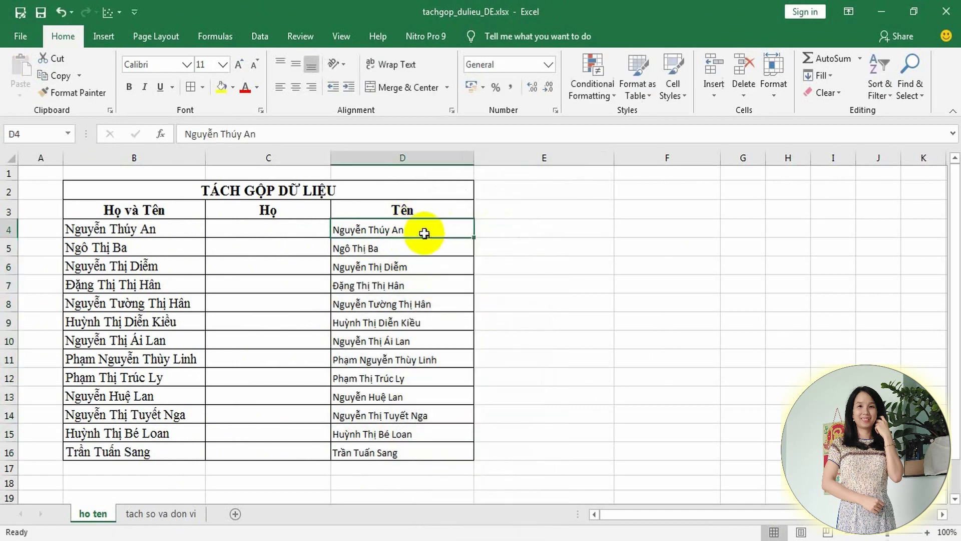
left_click(412, 267)
left_click(414, 249)
left_click(421, 233)
left_click(427, 266)
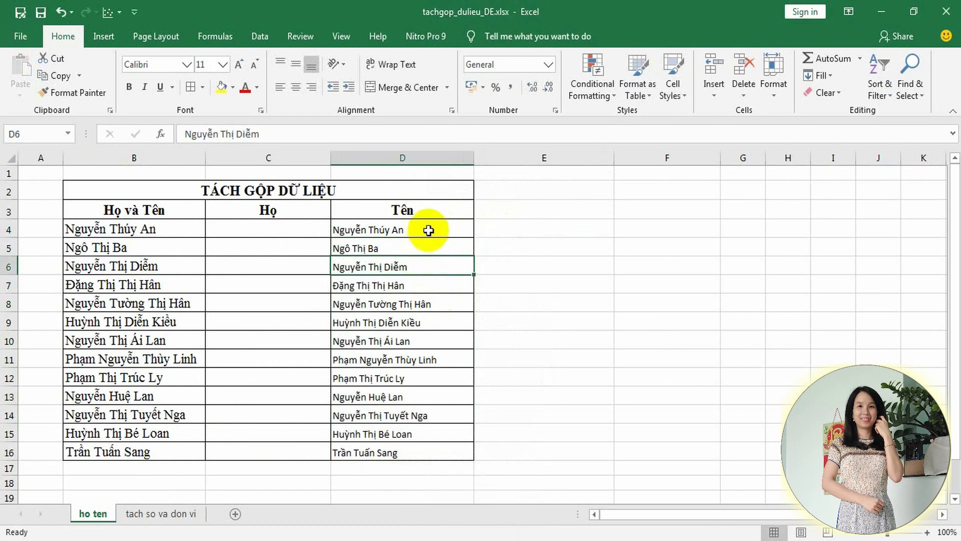
left_click(429, 228)
left_click(415, 340)
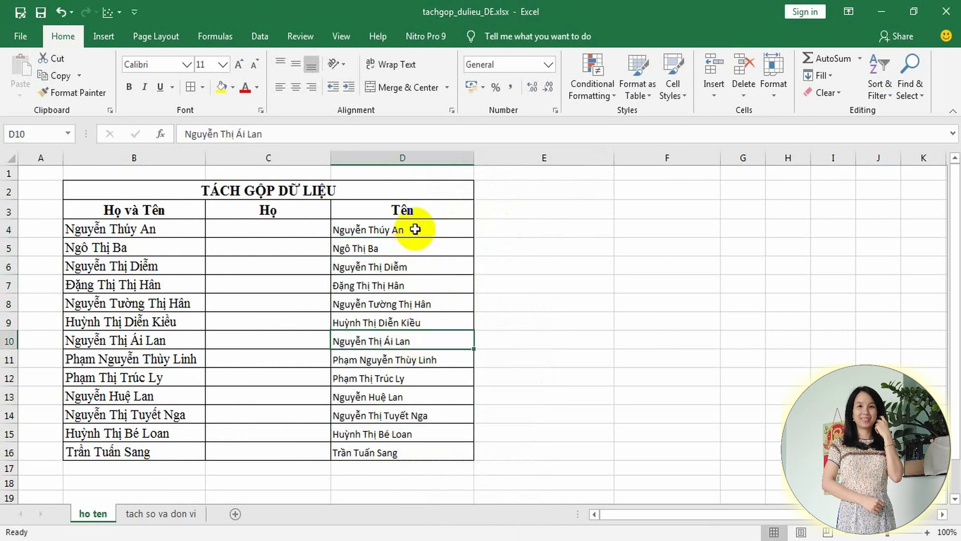
left_click_drag(415, 229, 406, 450)
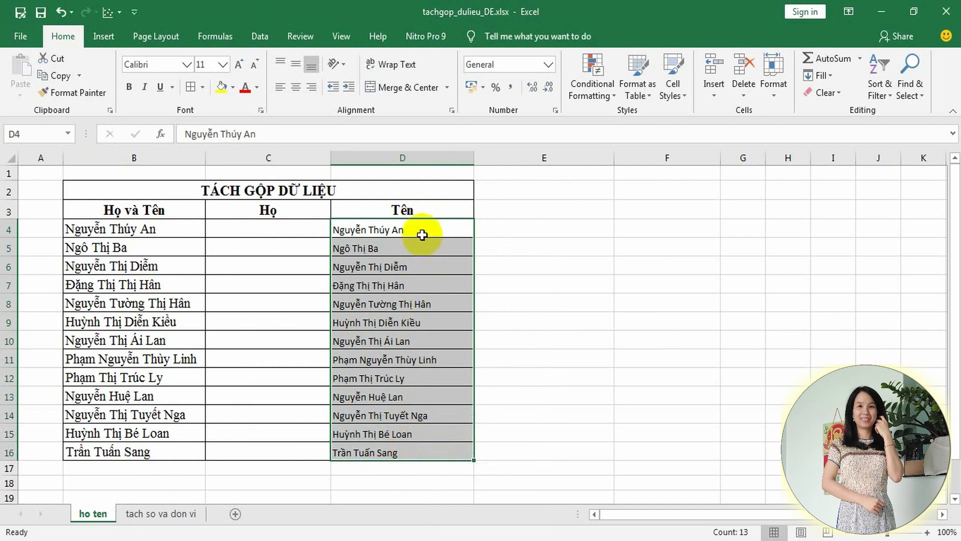
Replace '* ' with nothing in the selected names, making 34 replacements.
key("ctrl+h")
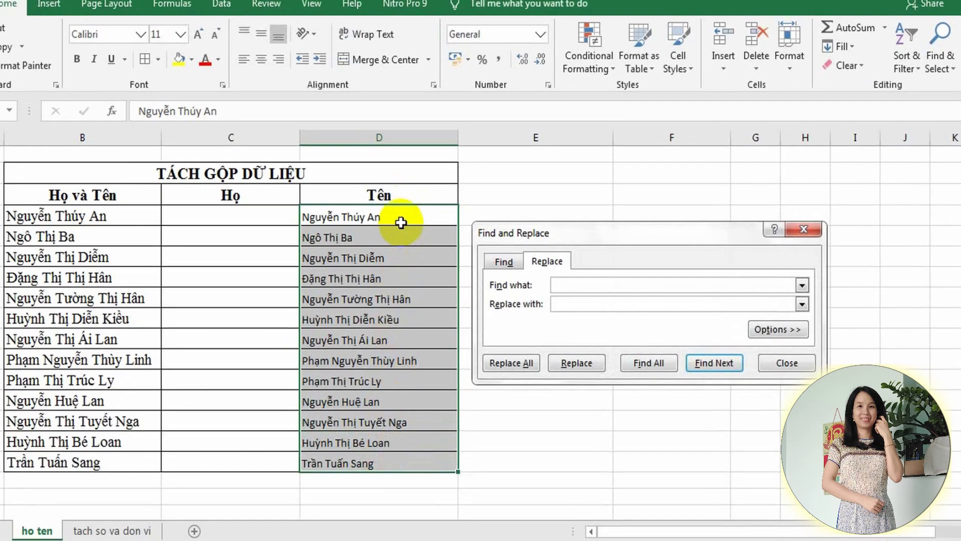
type("*")
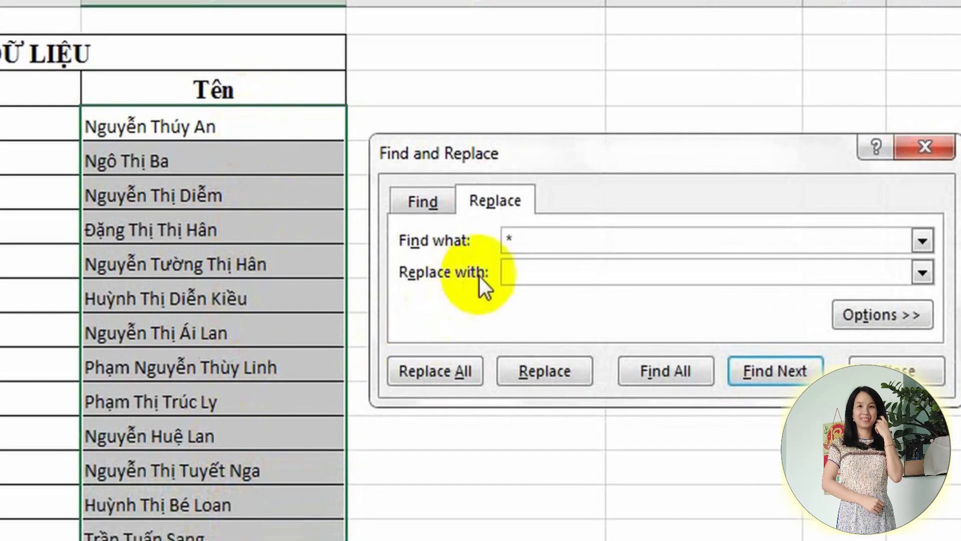
left_click(512, 272)
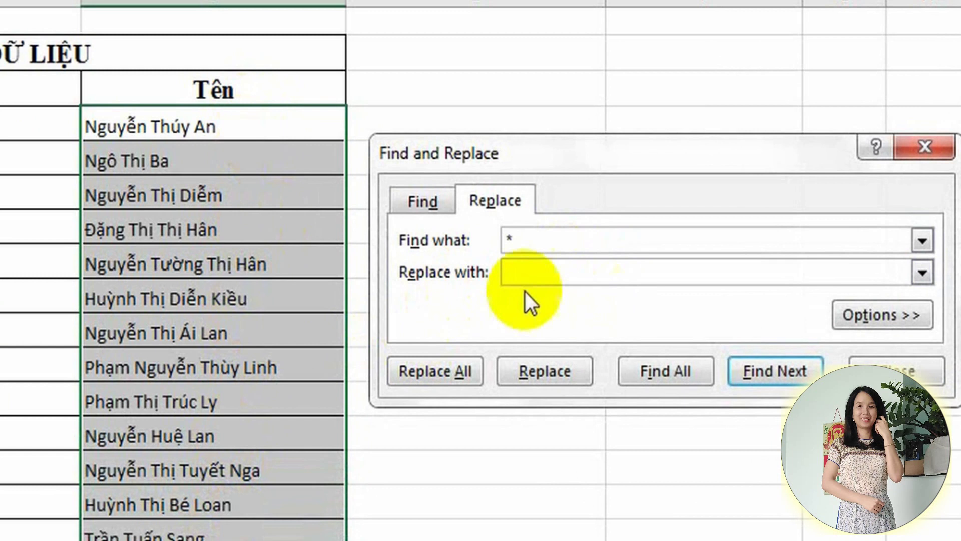
left_click(443, 374)
left_click(383, 297)
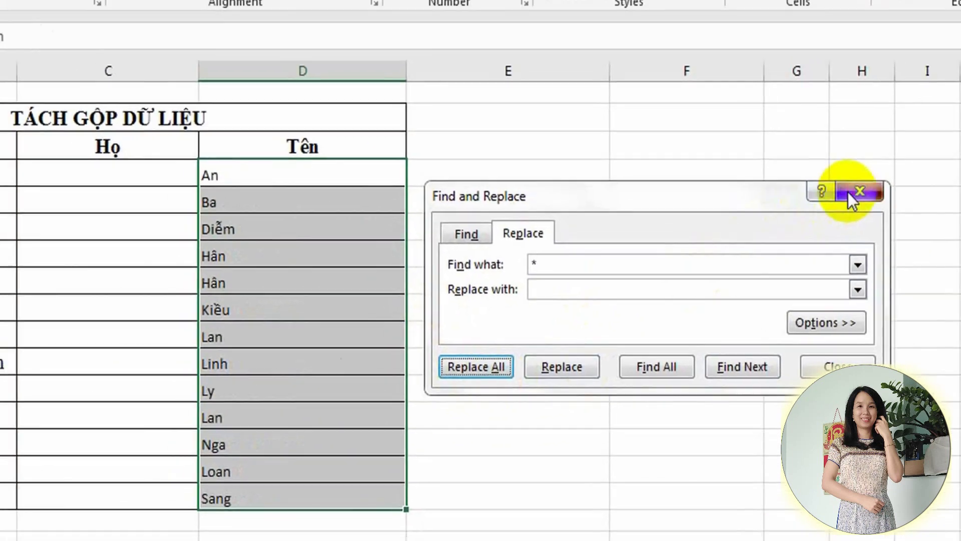
left_click(917, 152)
Check a given-name result, then begin a =LEFT( formula in C4 under Họ.
left_click(446, 257)
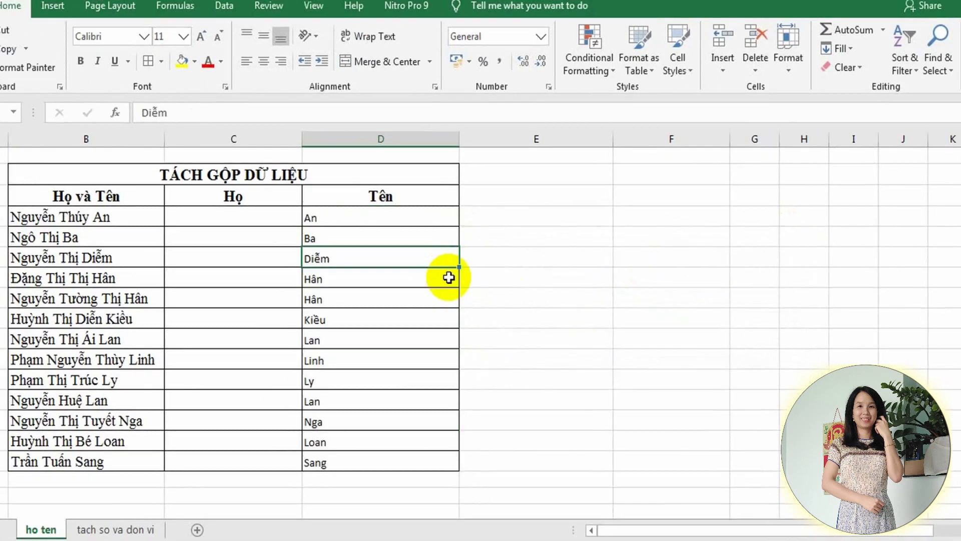
left_click(282, 230)
type("=")
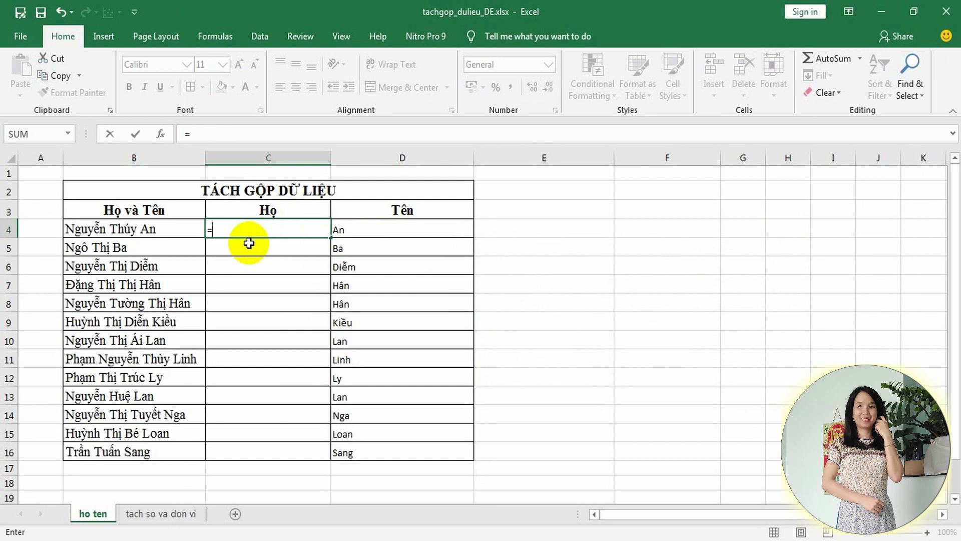
type("left(")
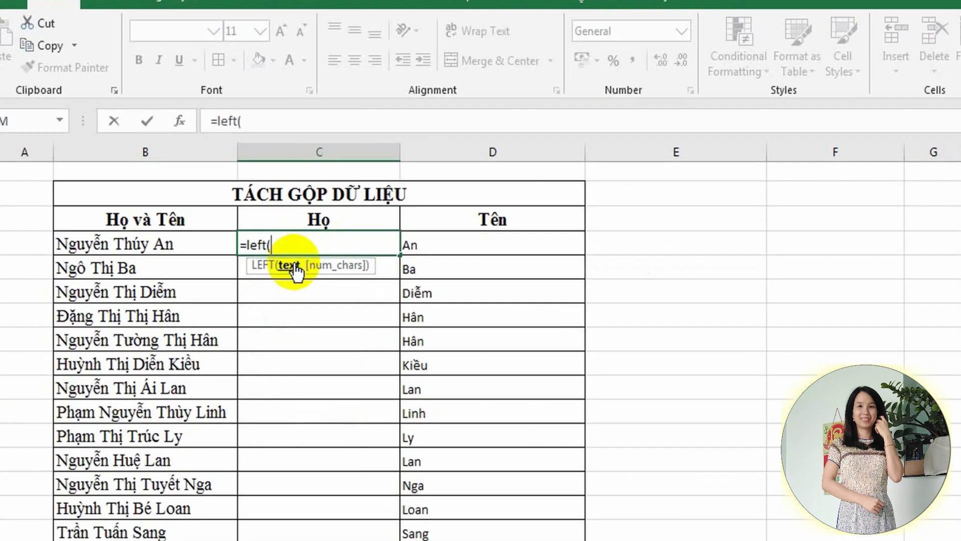
Complete =LEFT(B4, LEN(B4)-LEN(D4)) in C4 and fill it down through C16.
left_click(170, 244)
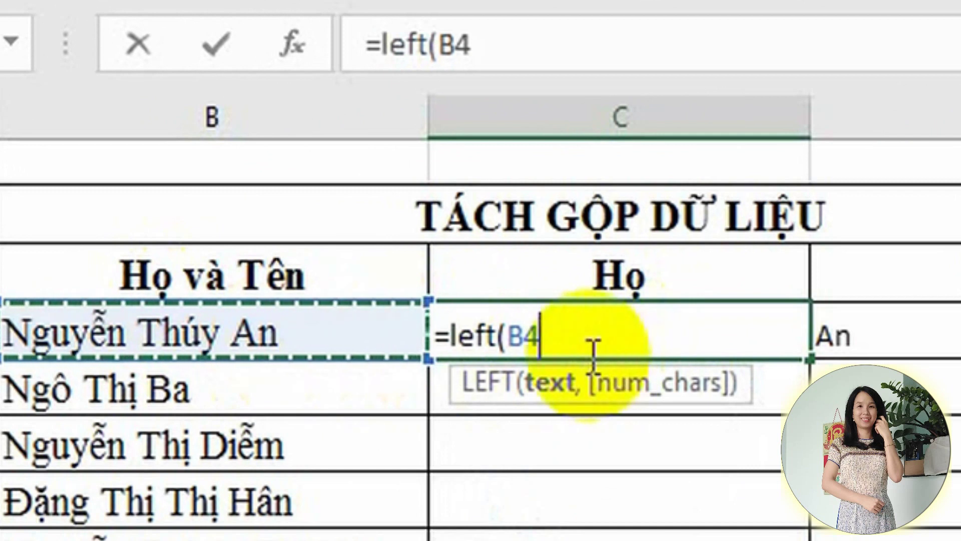
type(",")
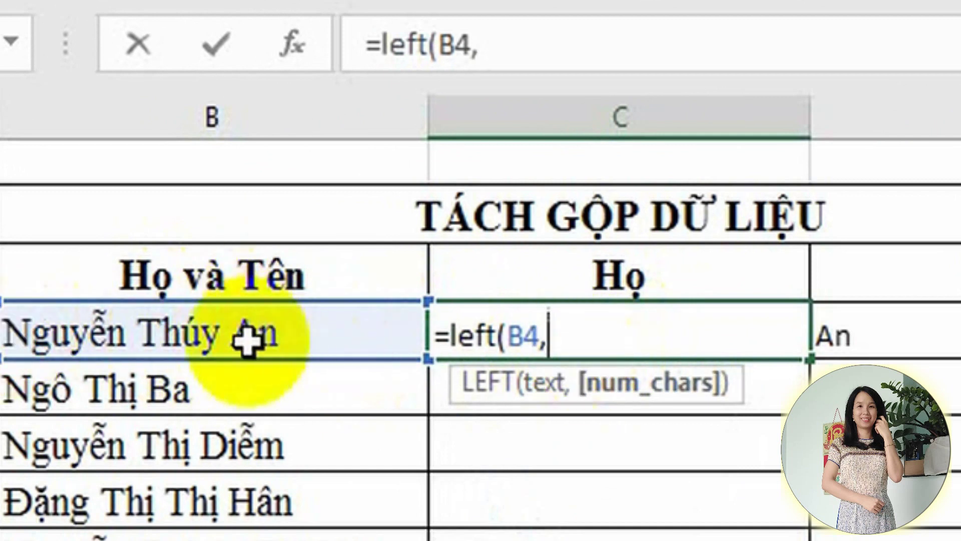
type(" l")
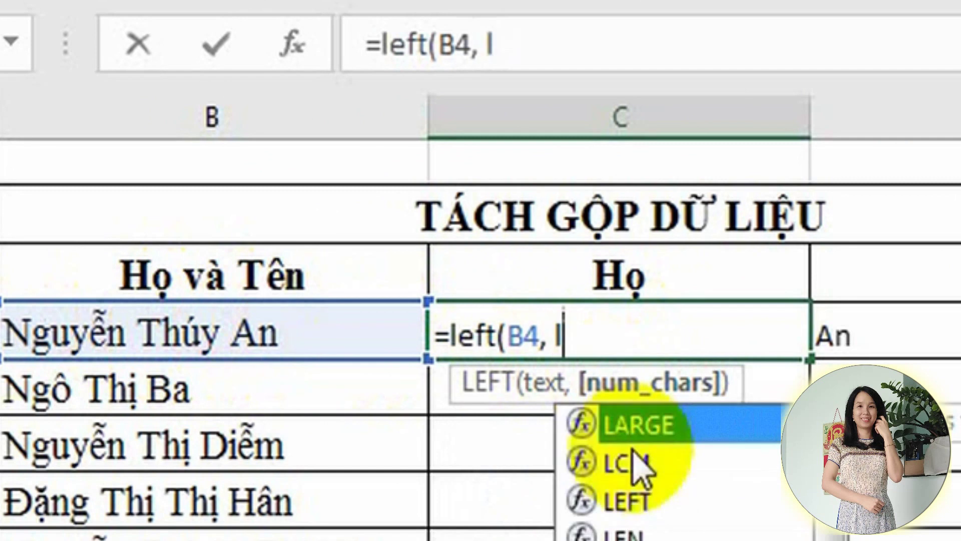
type("en(")
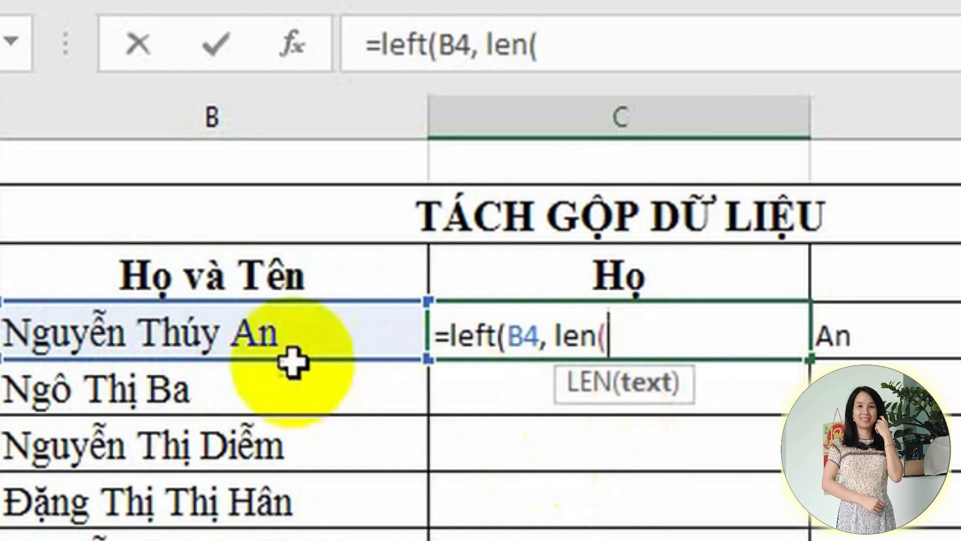
left_click(264, 328)
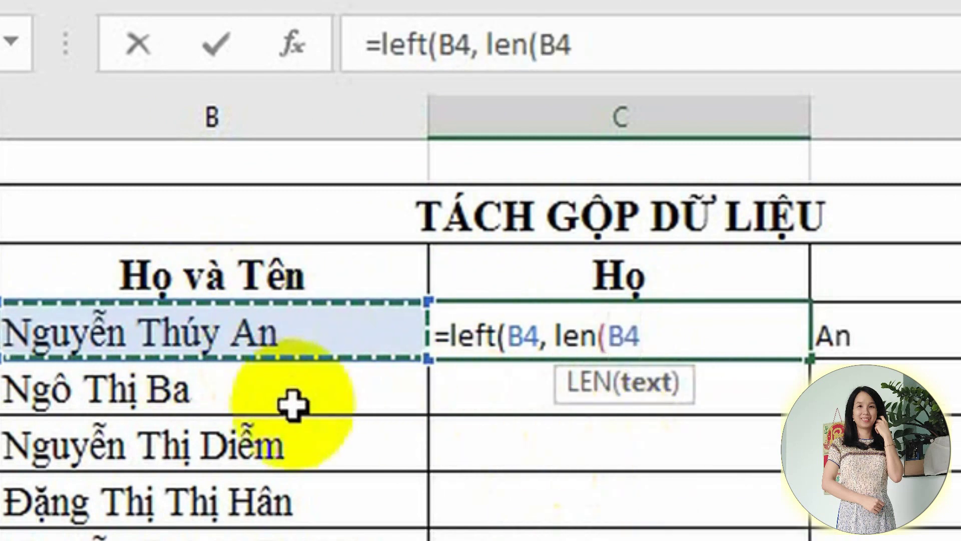
type(")-")
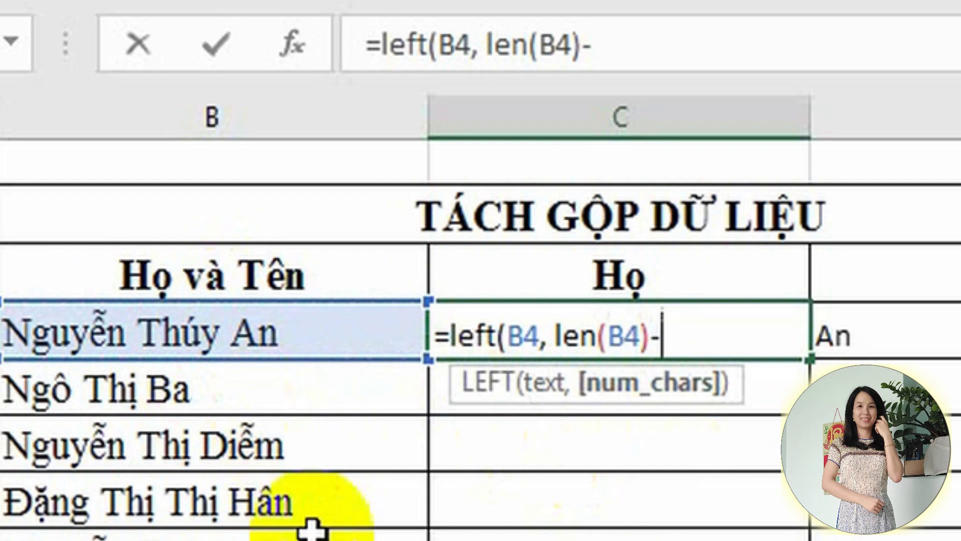
type("len(")
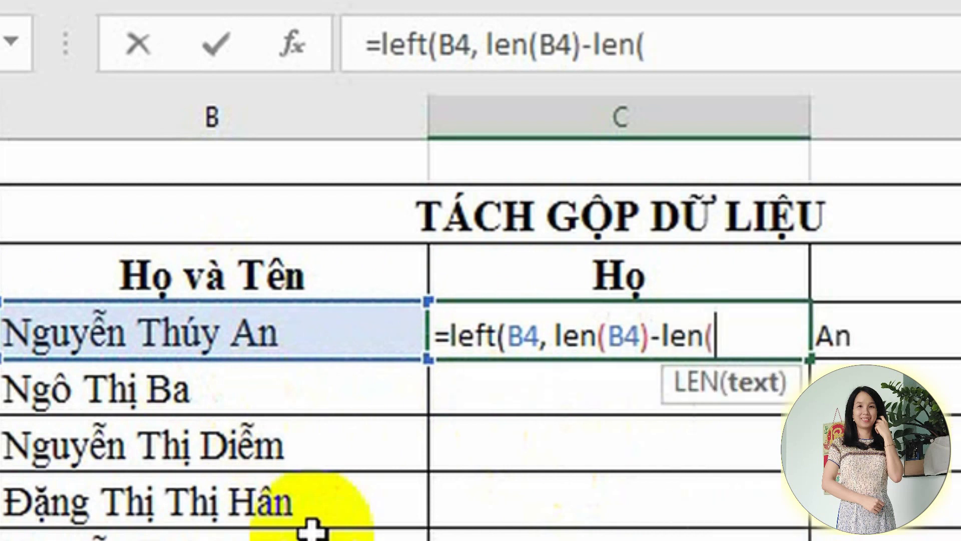
left_click(863, 337)
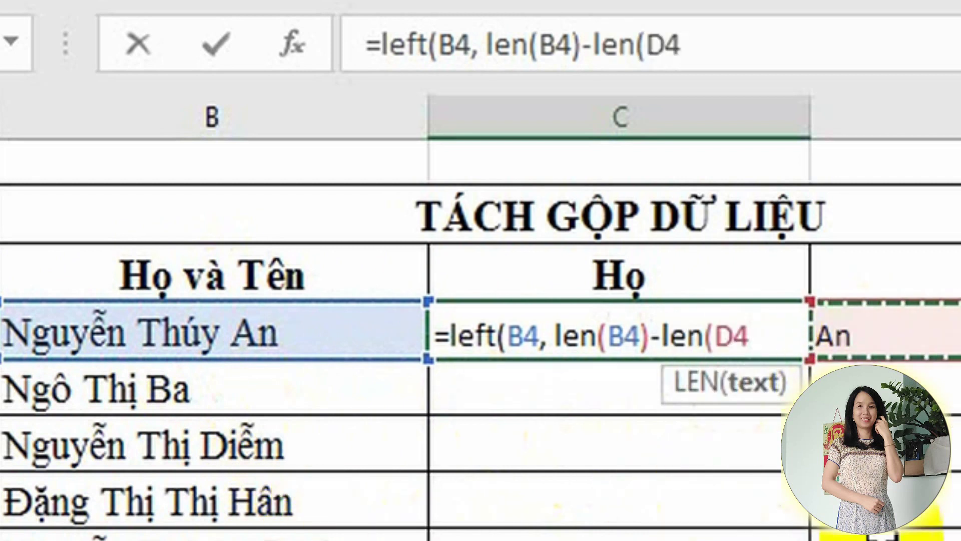
type(")")
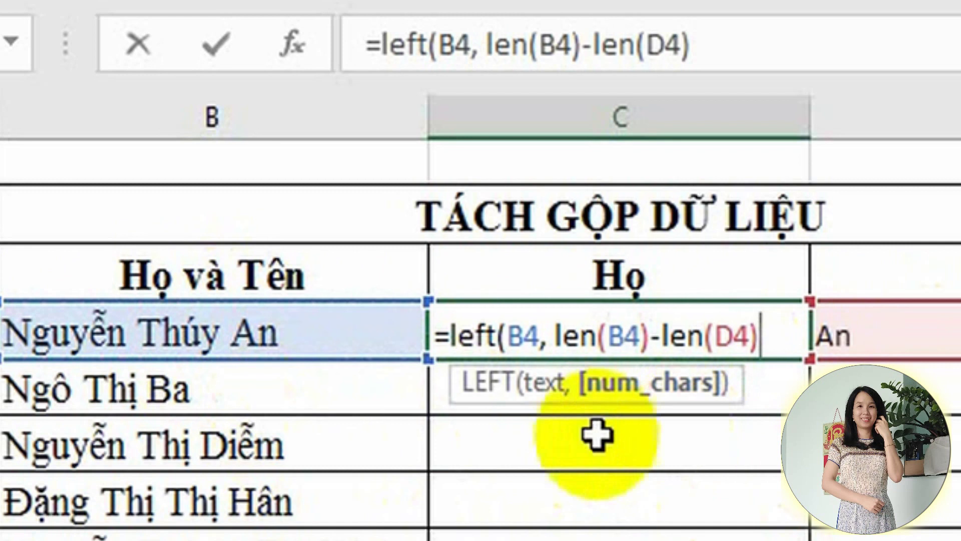
left_click_drag(555, 336, 758, 345)
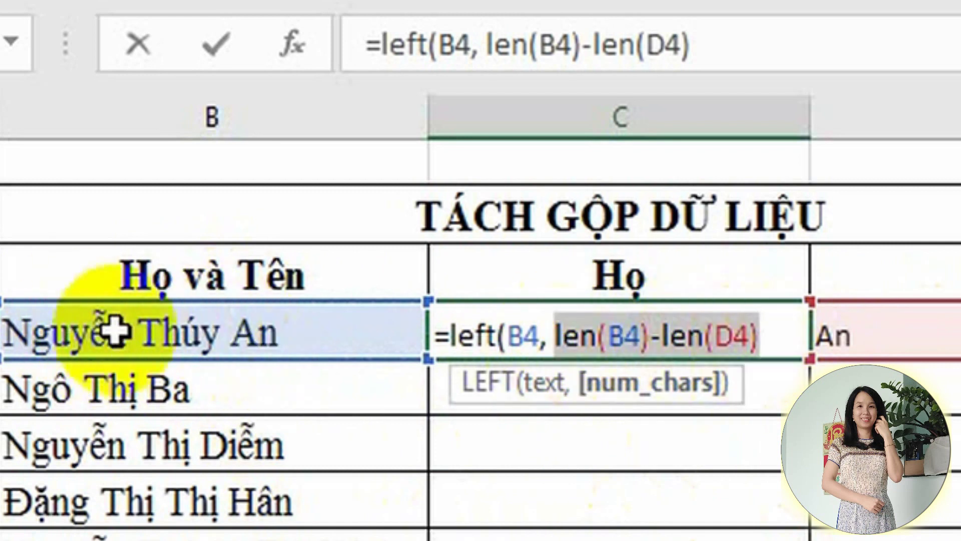
key("Return")
left_click(550, 332)
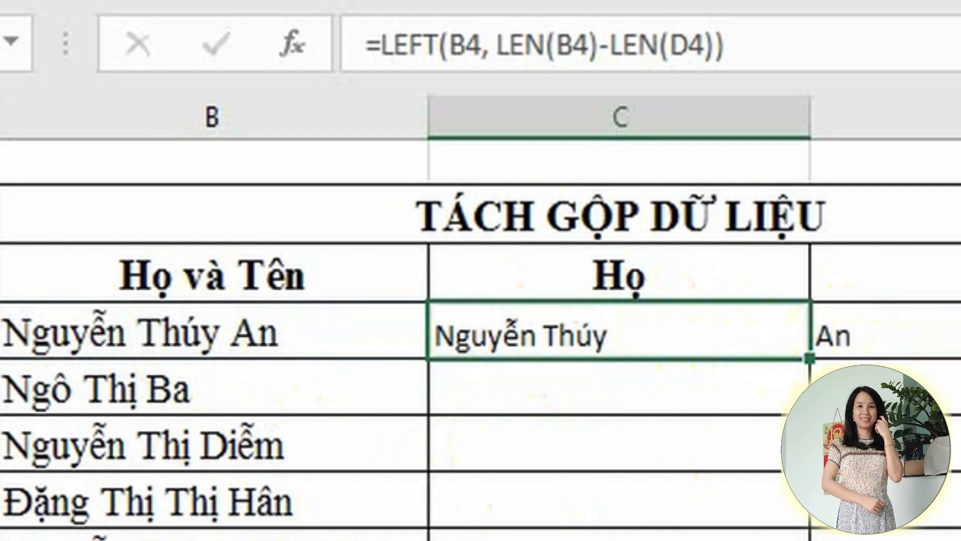
double_click(806, 358)
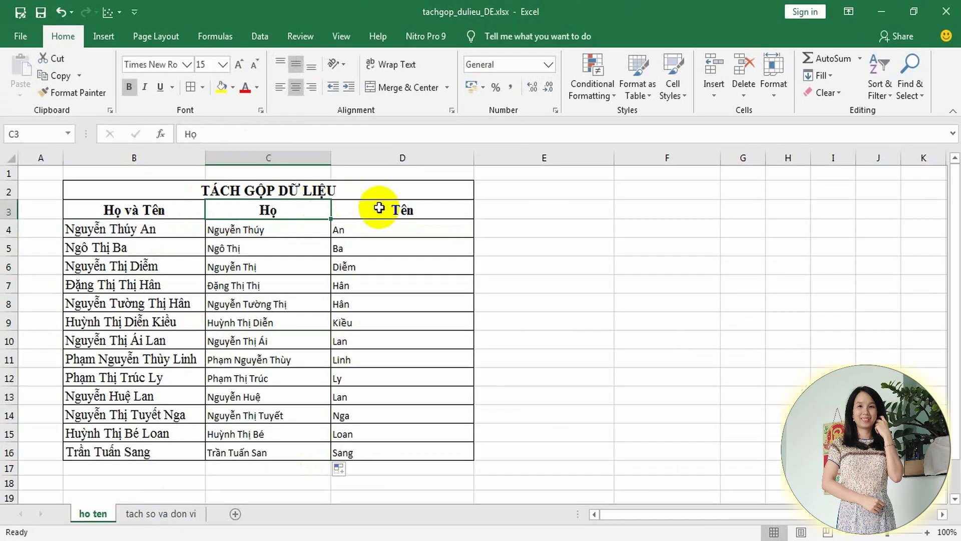
left_click(375, 209)
Type the heading 'ho va ten' into cell E3 next to Tên.
left_click(298, 210)
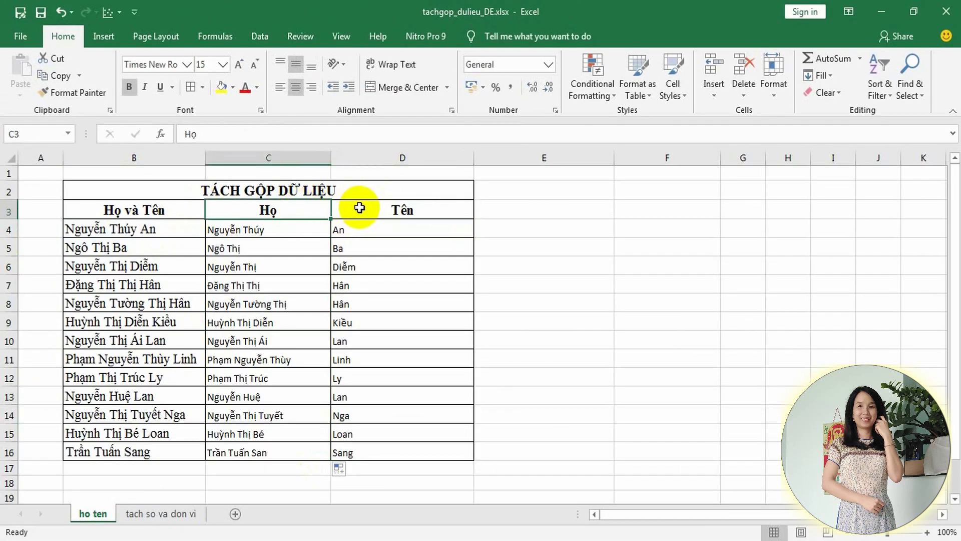
left_click(358, 206)
left_click(517, 211)
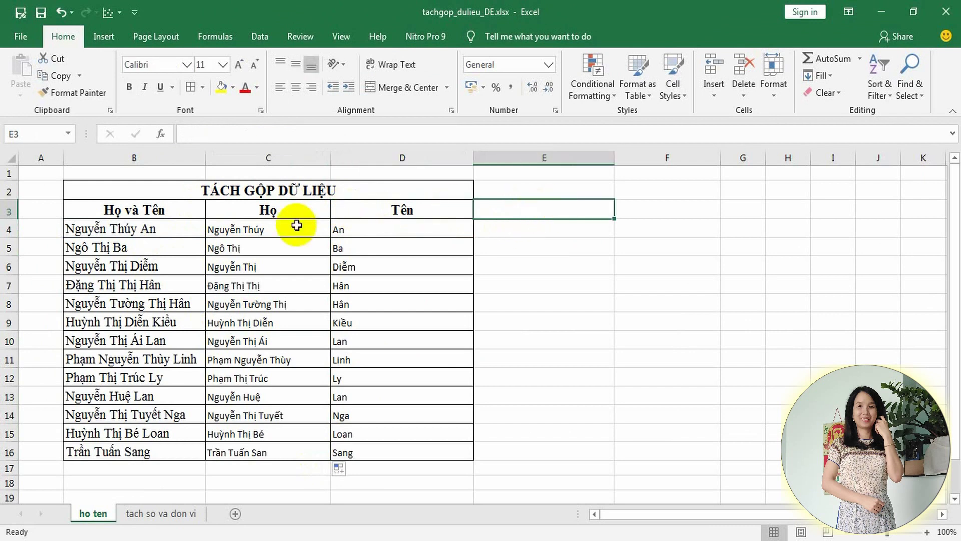
mouse_move(285, 213)
left_mouse_down()
mouse_move(368, 377)
mouse_move(383, 452)
left_mouse_up()
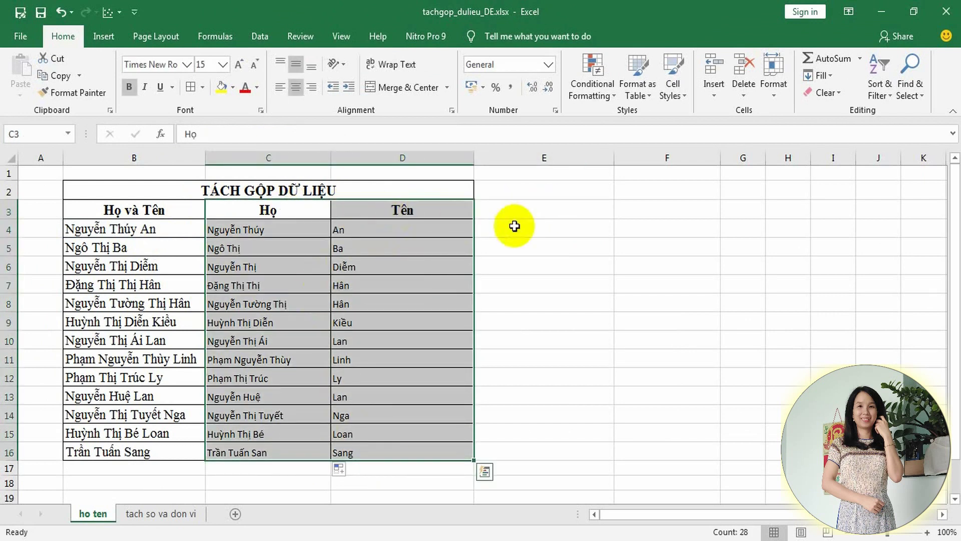
left_click(538, 217)
key("F2")
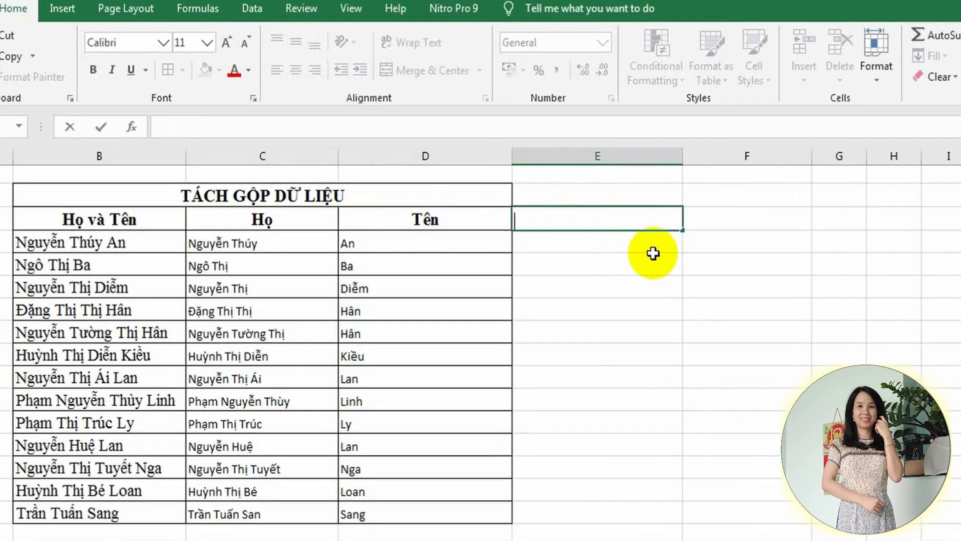
type("ho")
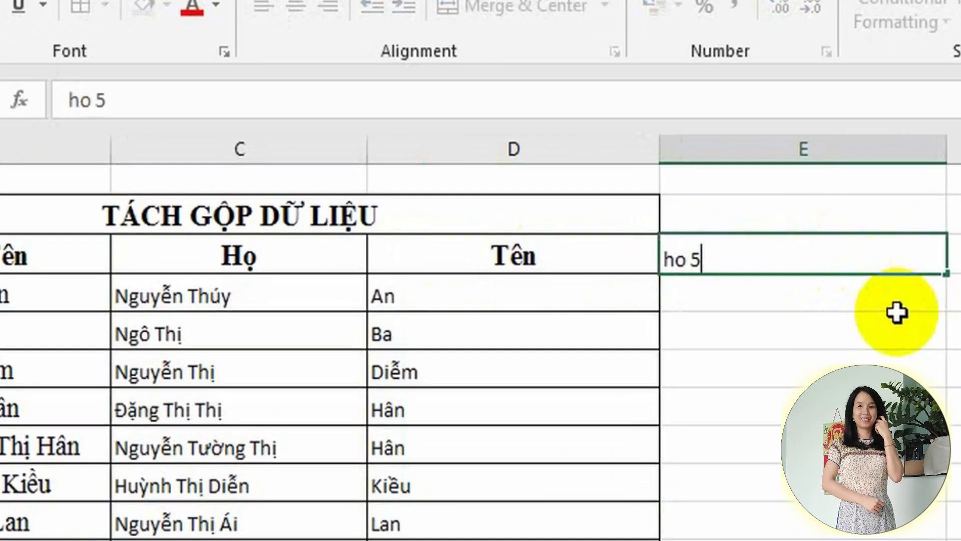
type(" va te")
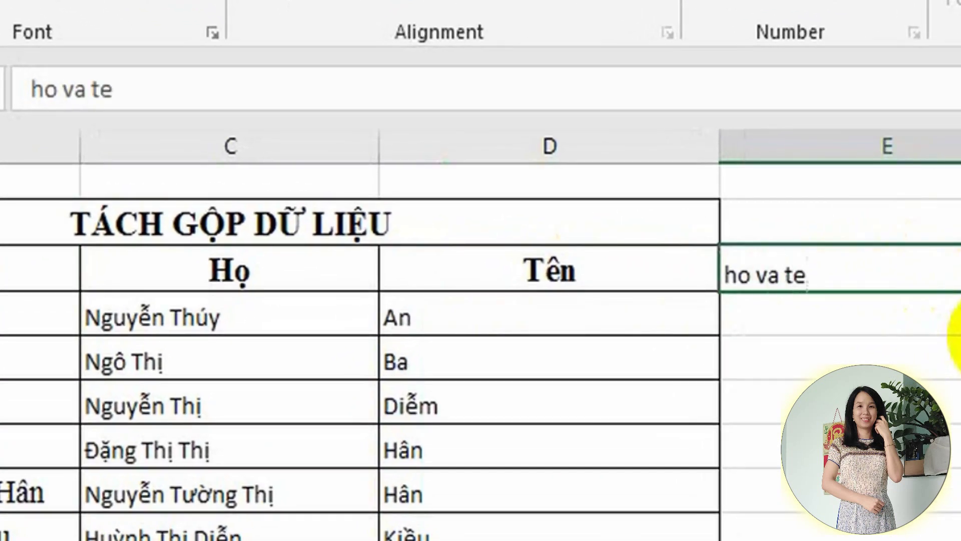
type("n")
key("Return")
type("=")
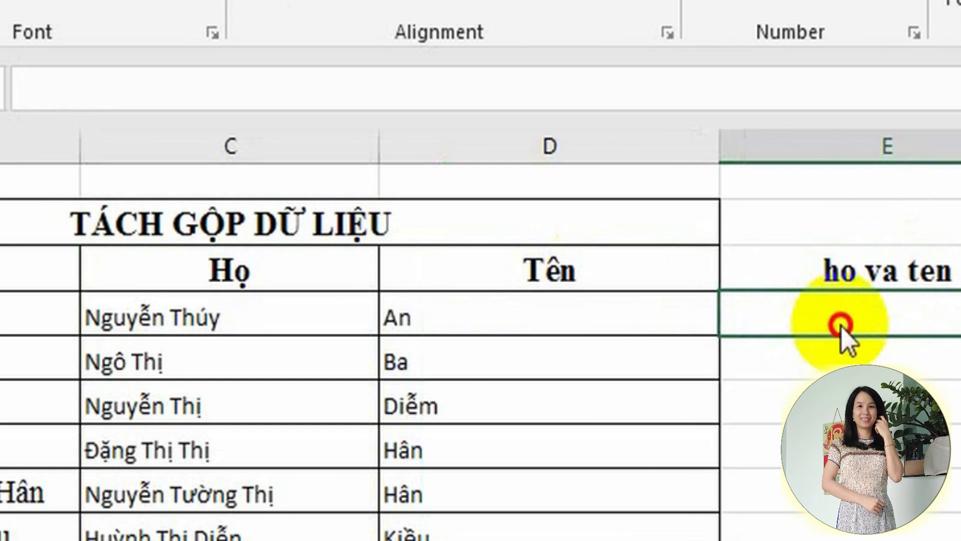
left_click(236, 311)
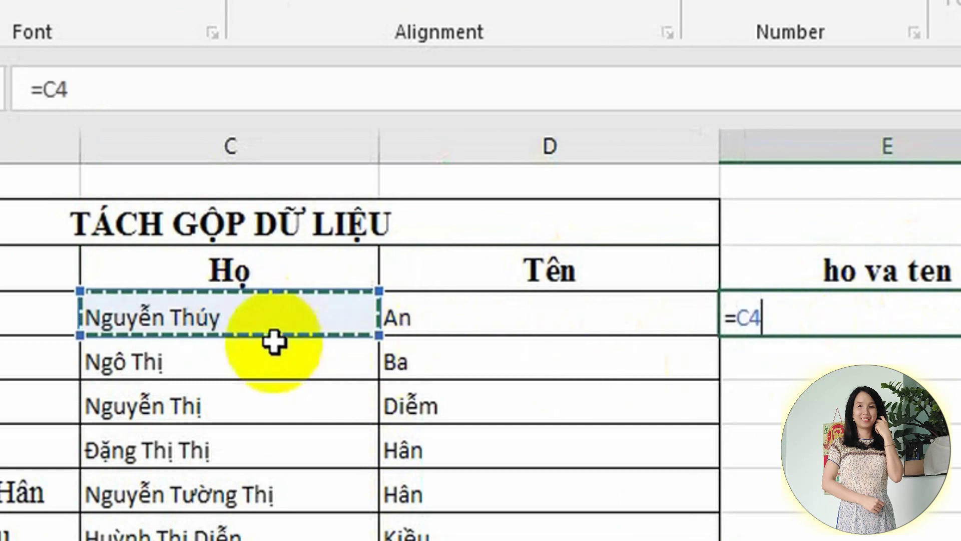
left_click(811, 315)
type("&")
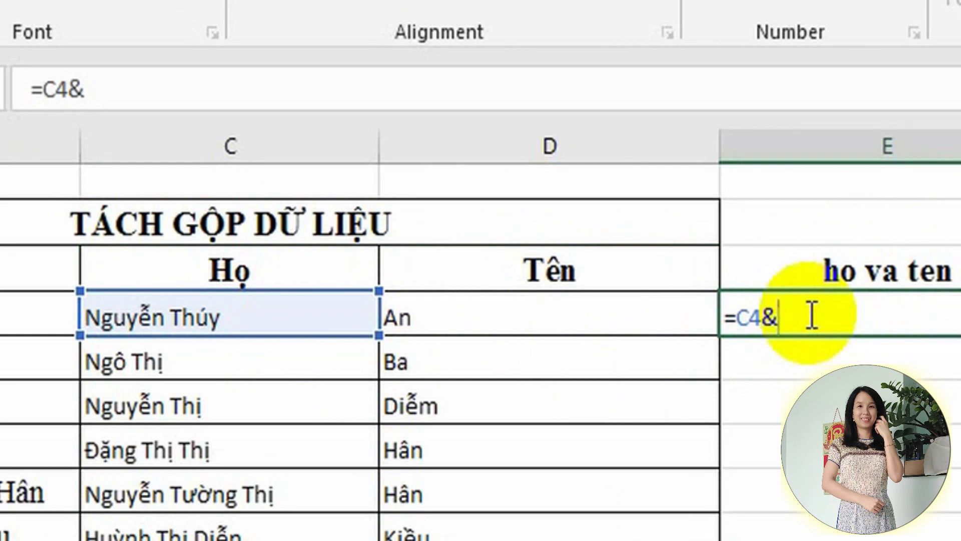
left_click(554, 320)
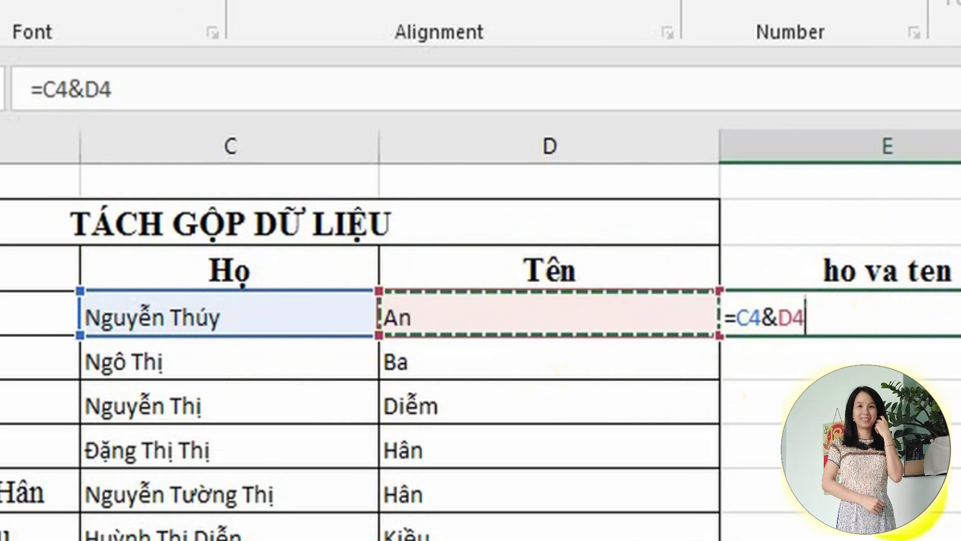
key("Return")
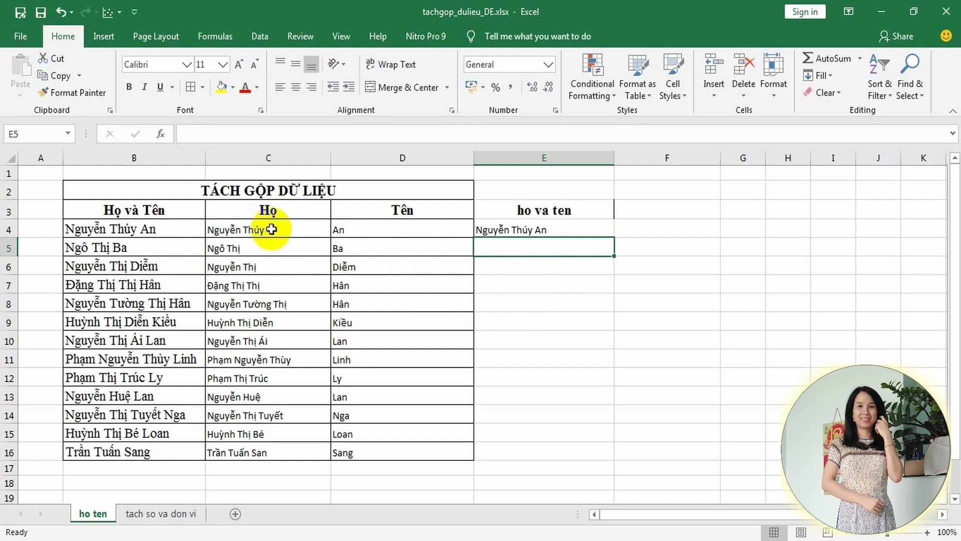
left_click(542, 235)
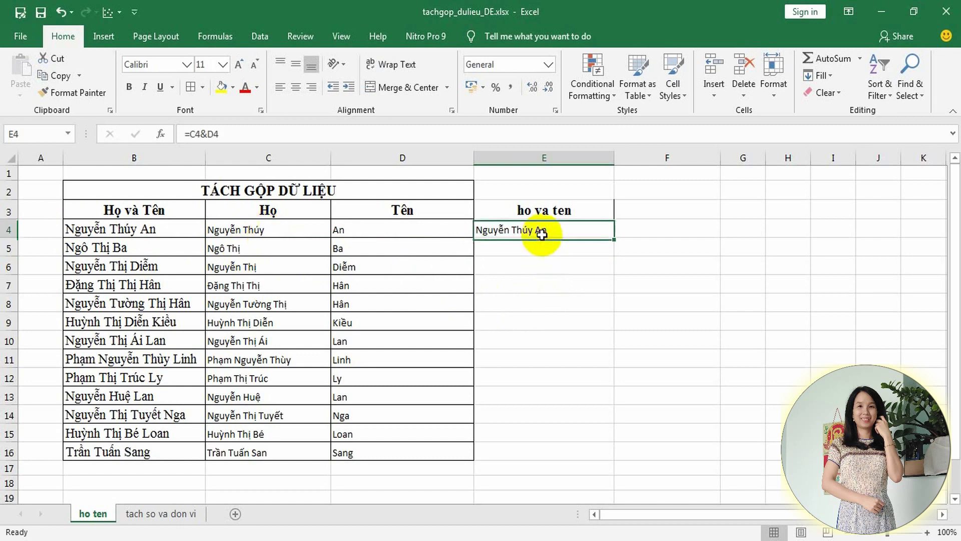
Copy the joining formula down to E16 and inspect the C4 and D4 values.
left_click_drag(615, 240, 608, 453)
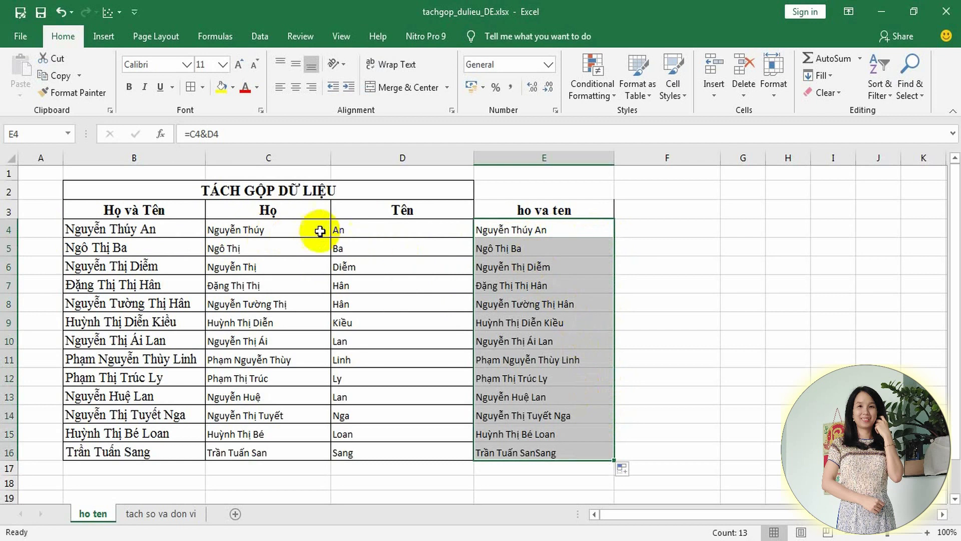
left_click(297, 228)
left_click(374, 235)
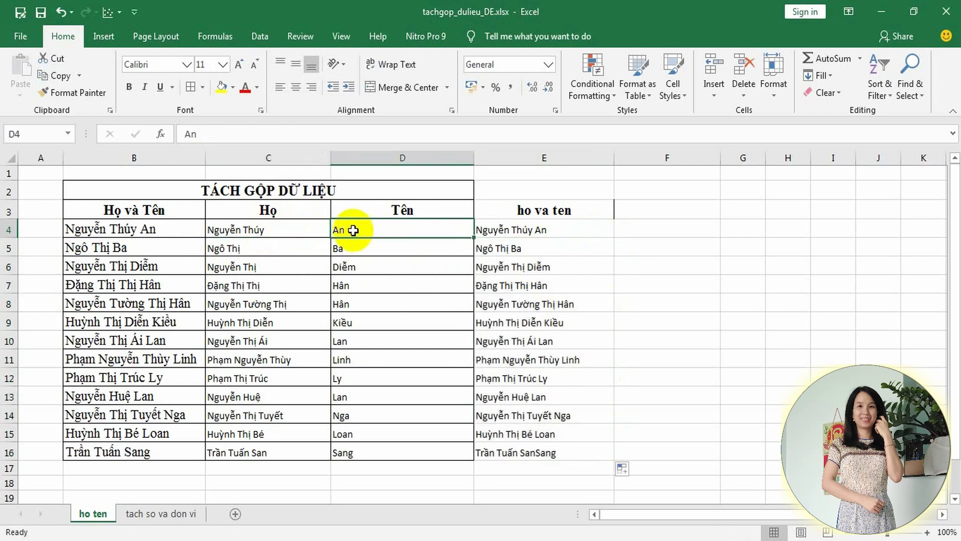
left_click(289, 228)
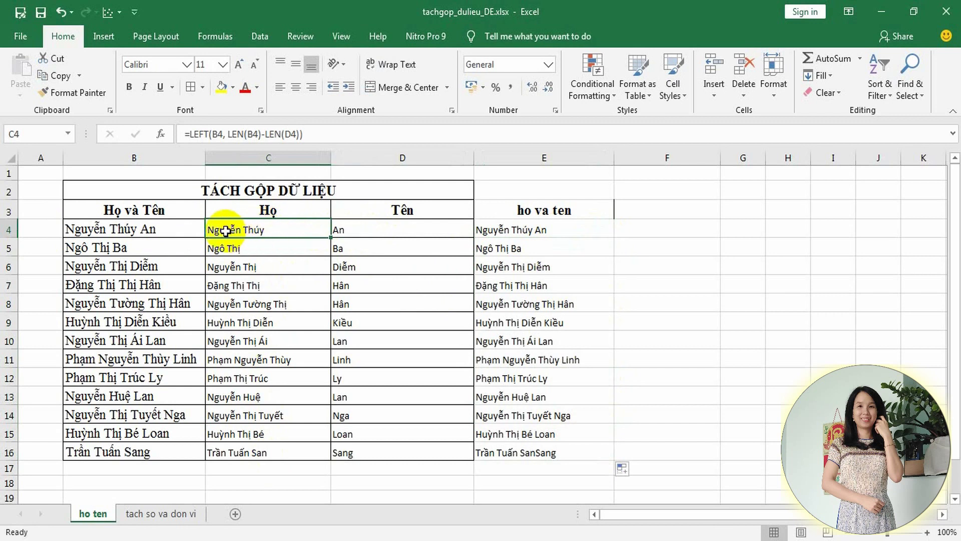
Change C4 to =LEFT(B4, LEN(B4)-LEN(D4)-1) and fill it down to C16.
double_click(279, 229)
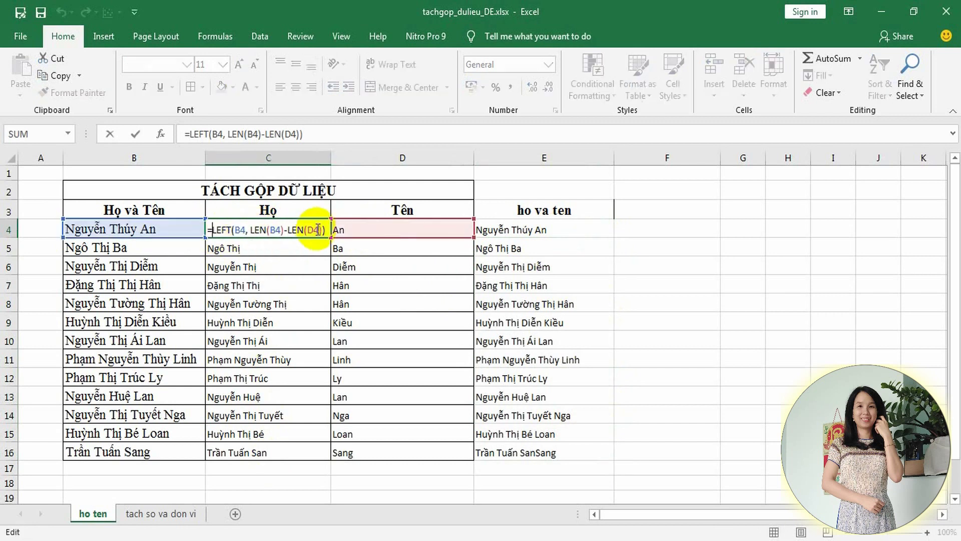
type("trim")
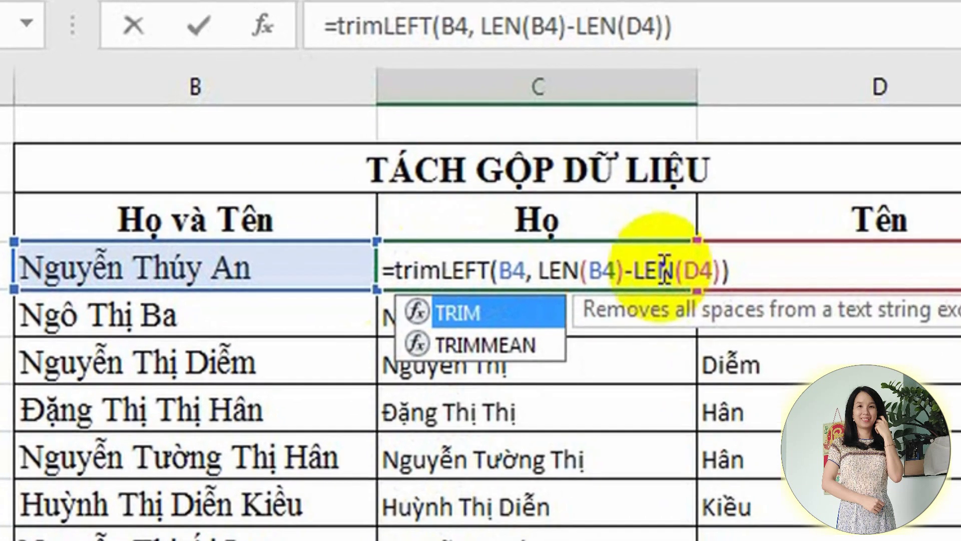
key("BackSpace")
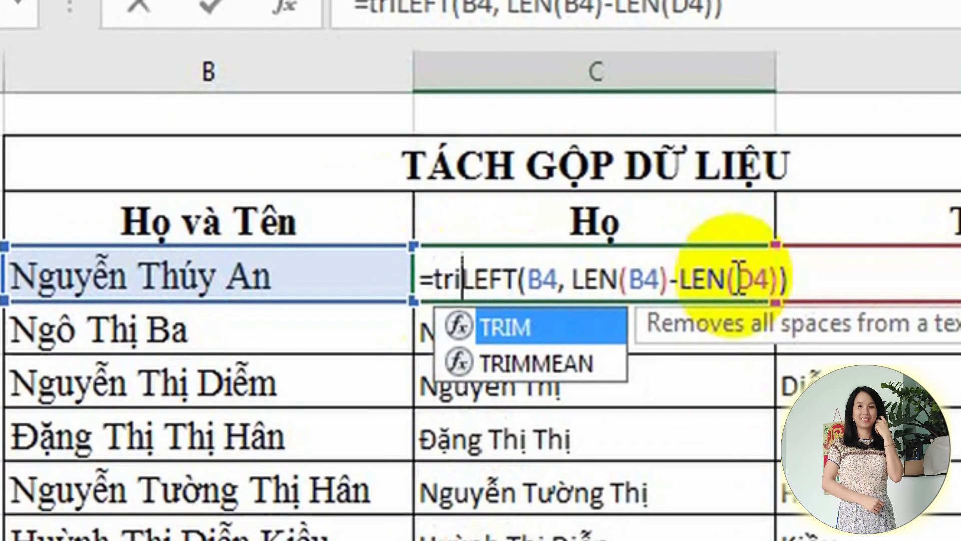
key("BackSpace")
key("BackSpace")
key("BackSpace")
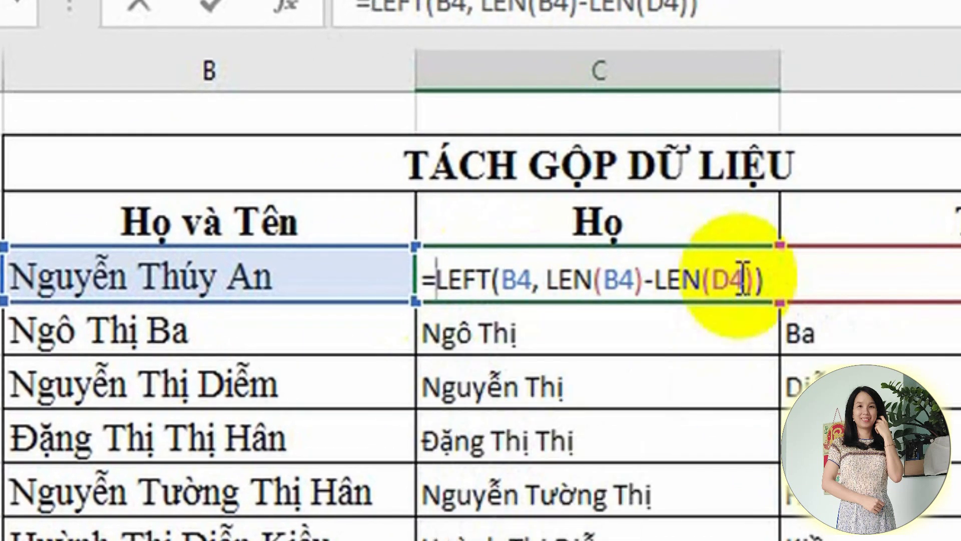
left_click(756, 278)
type("-1")
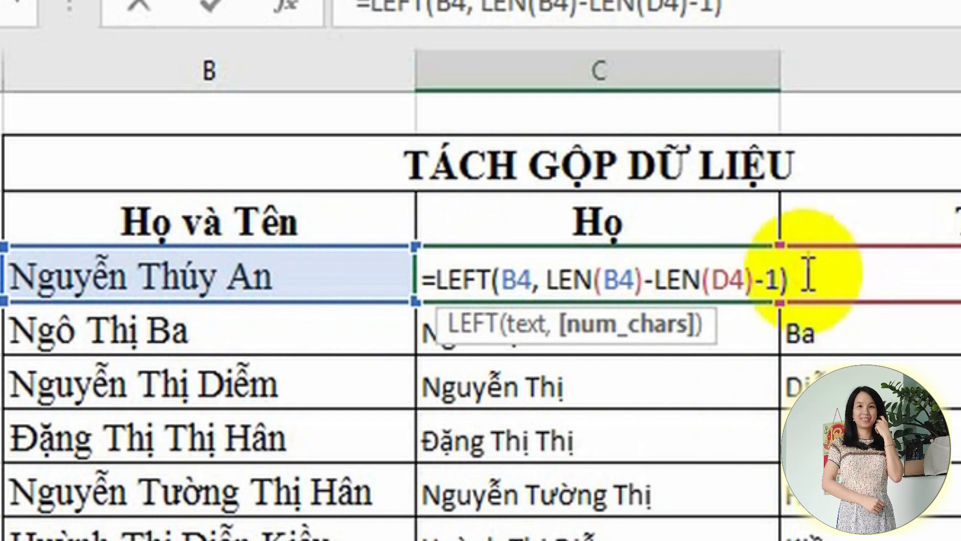
key("ctrl+Return")
left_click(751, 345)
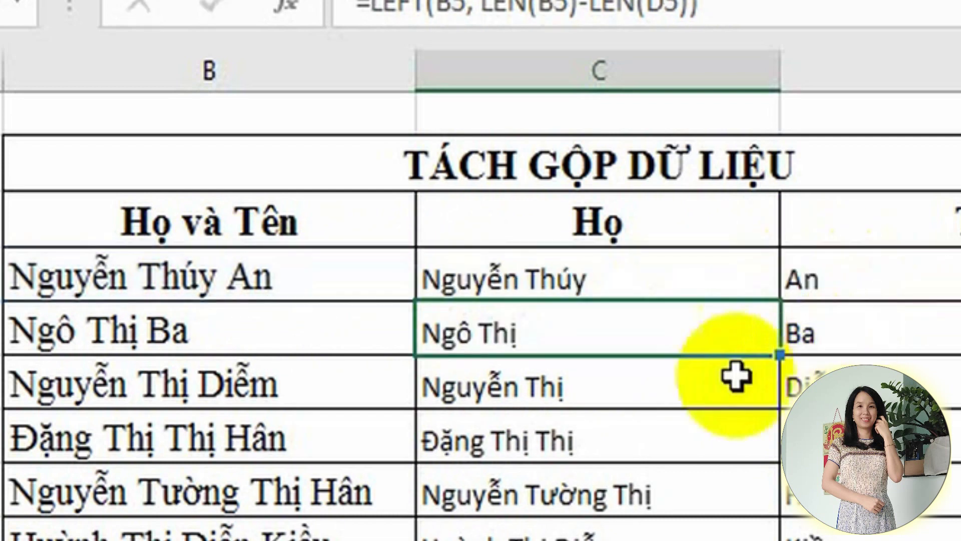
left_click(689, 265)
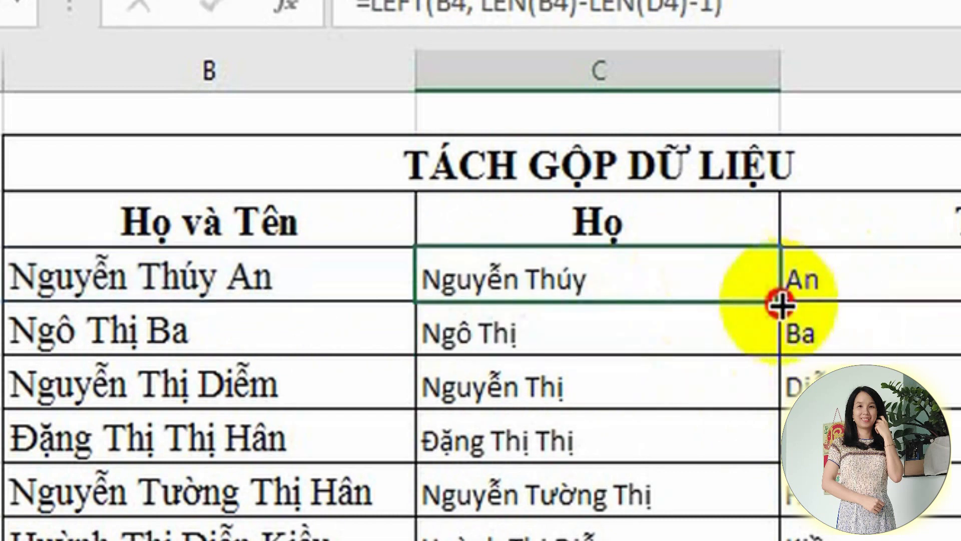
left_click_drag(781, 302, 780, 538)
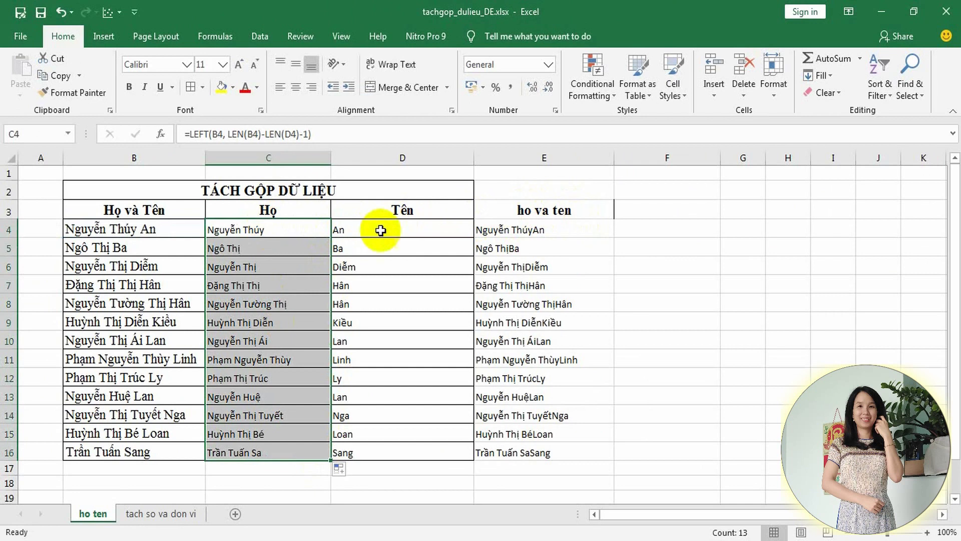
Change E4 to =C4&" "&D4 and fill it down through E16.
left_click(541, 230)
double_click(538, 229)
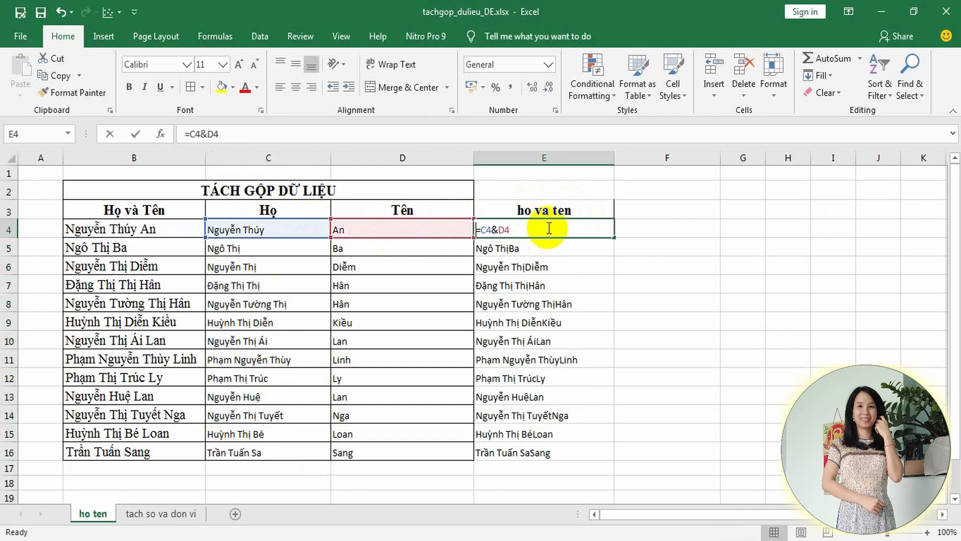
left_click(500, 229)
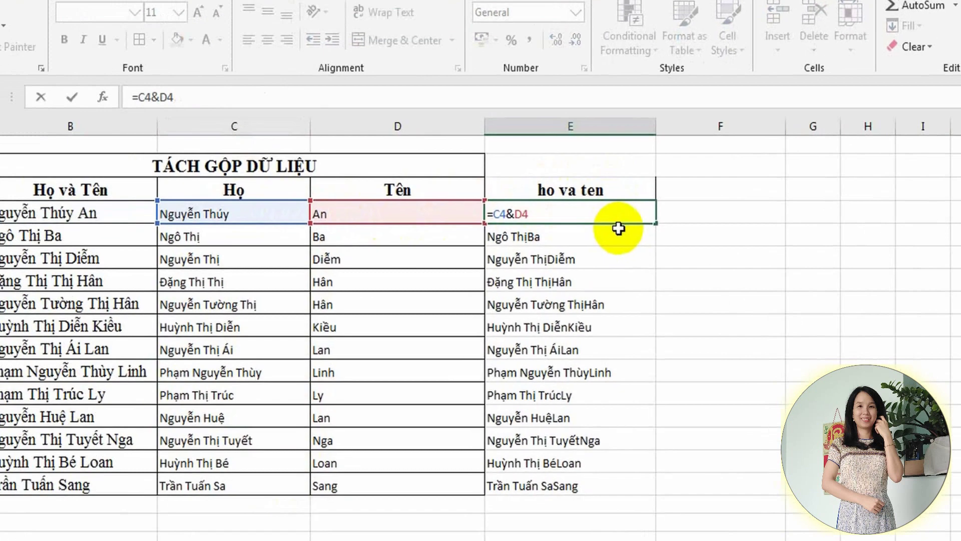
type("\" \"")
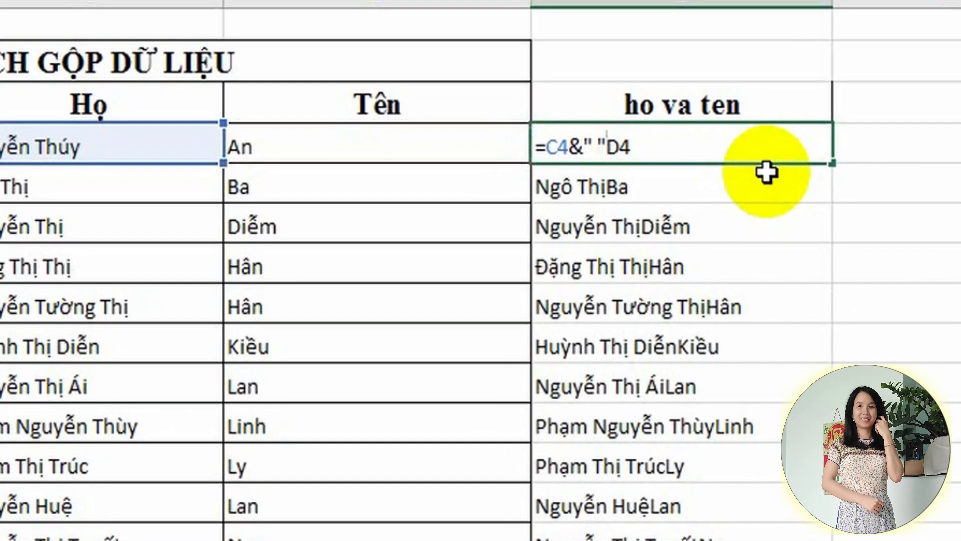
type("&")
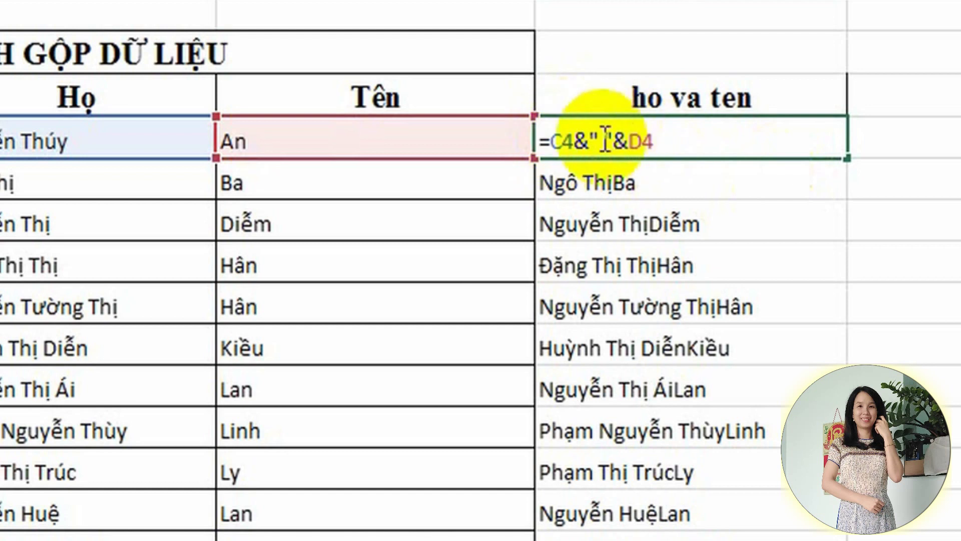
left_click(654, 141)
key("Return")
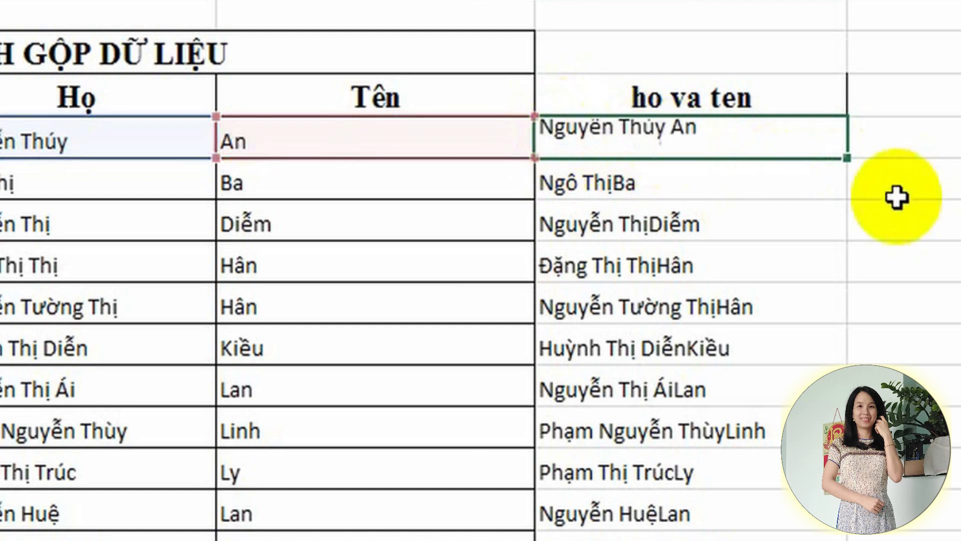
left_click(821, 150)
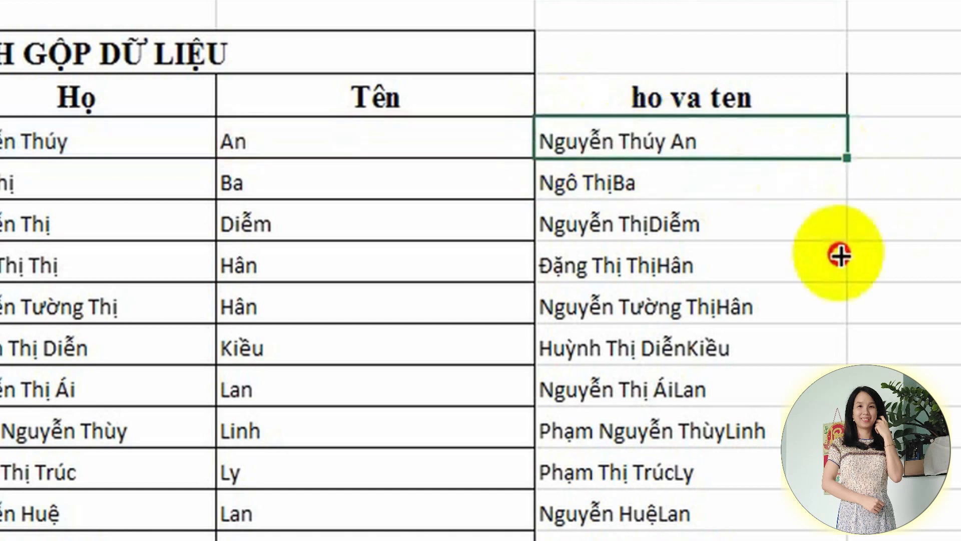
left_click_drag(850, 160, 826, 538)
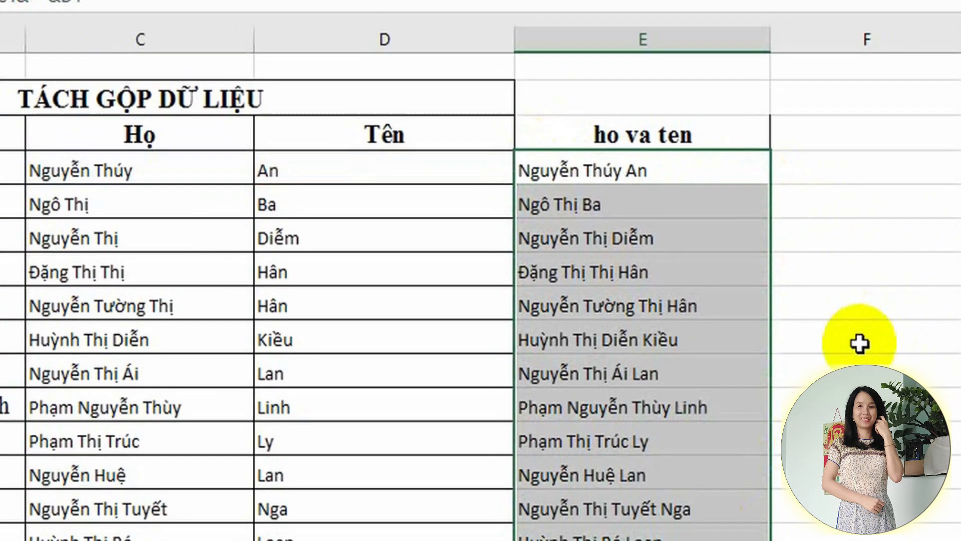
left_click(851, 332)
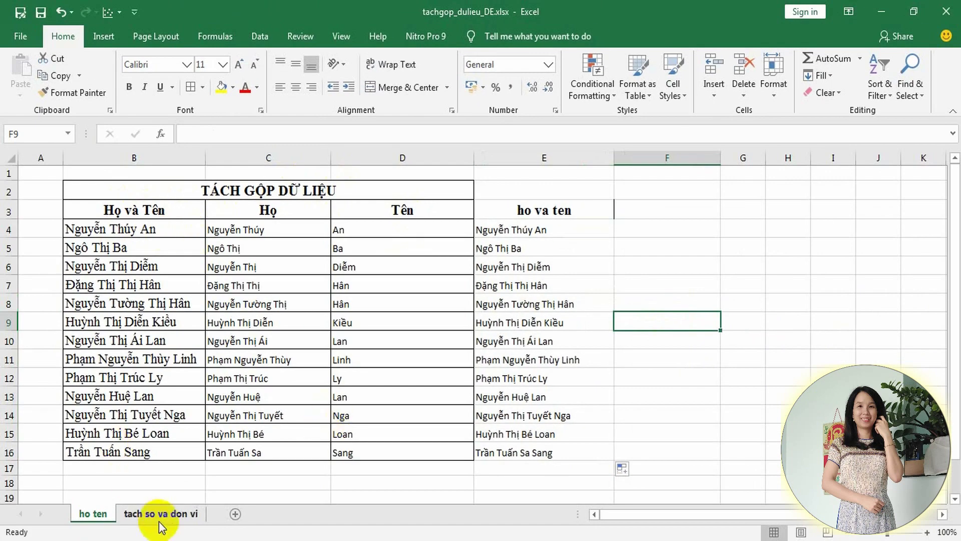
Go to the 'tach so va don vi' sheet, inspect the 25, 560 and 68 VND entries, select D3.
left_click(159, 516)
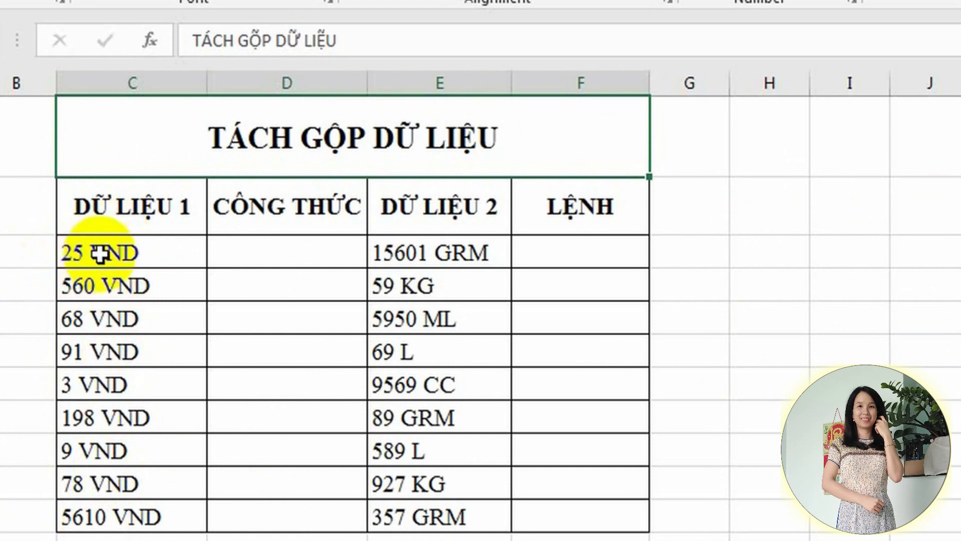
left_click(100, 251)
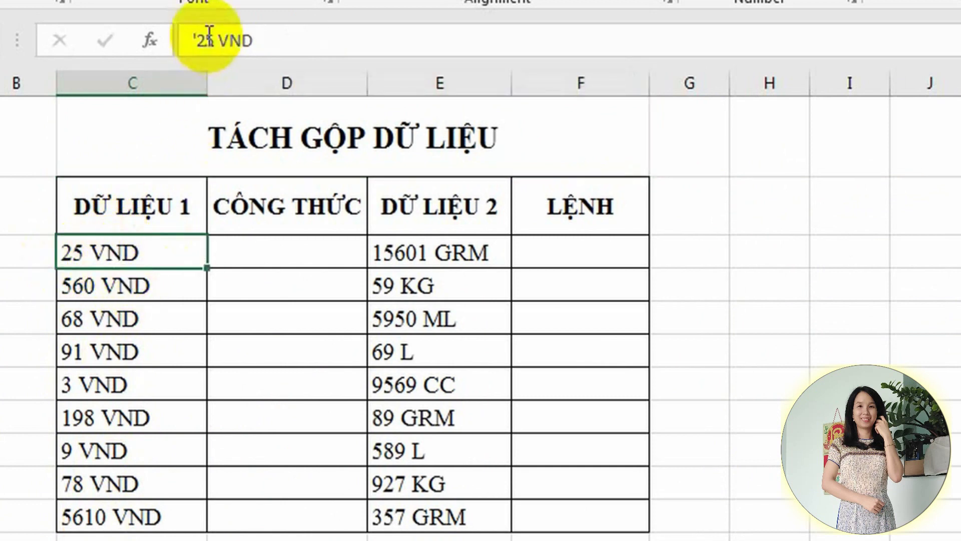
left_click(133, 285)
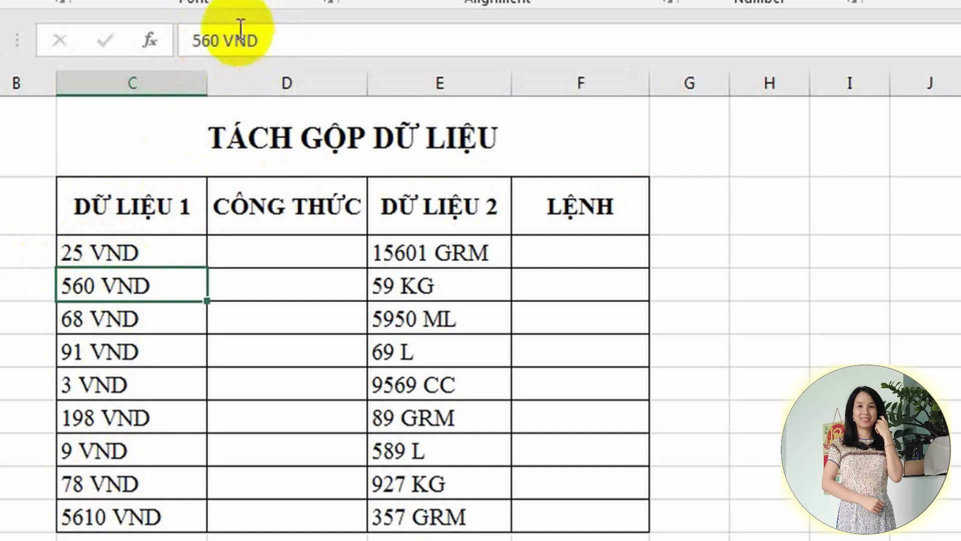
left_click(156, 330)
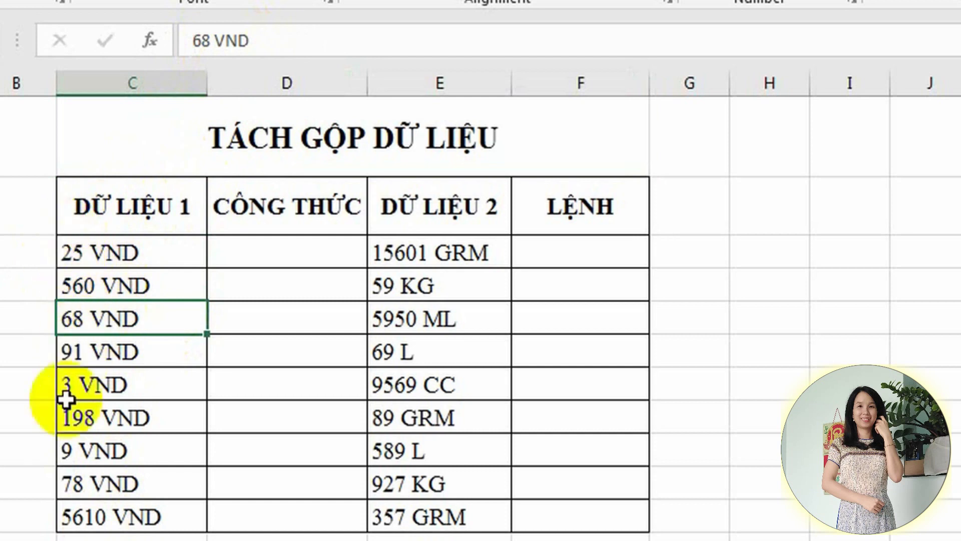
left_click(242, 250)
type("=")
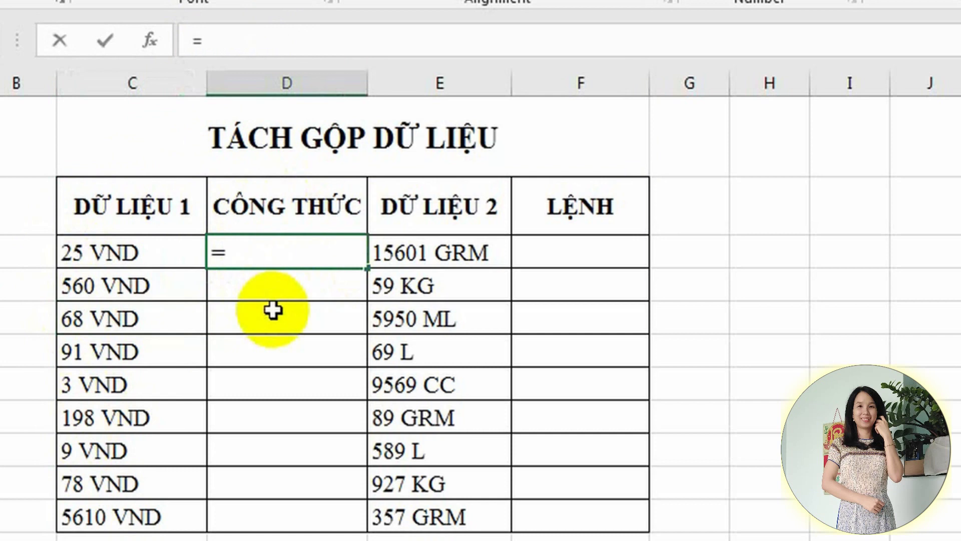
Enter =LEFT(C3,LEN(C3)-4)*1 in D3 and fill it down to D11.
type("lef")
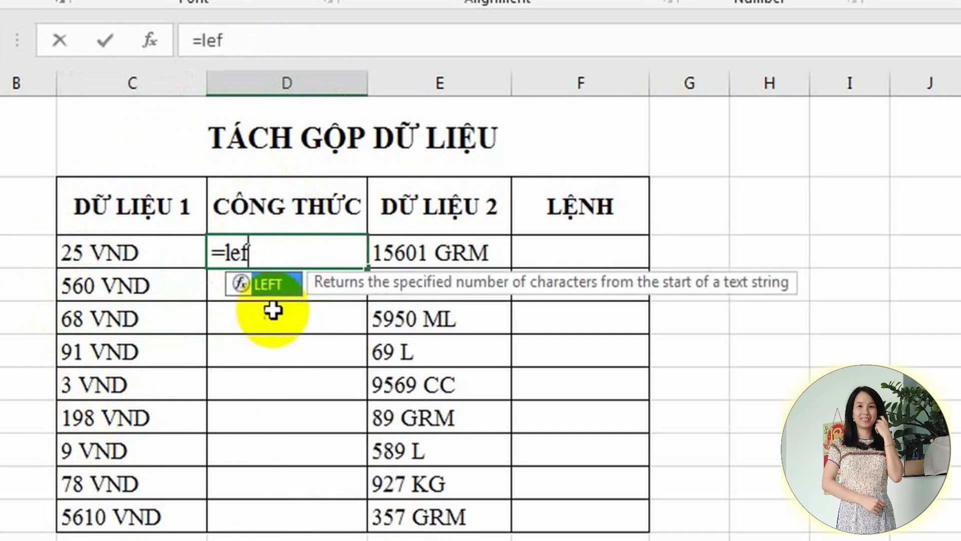
type("t(")
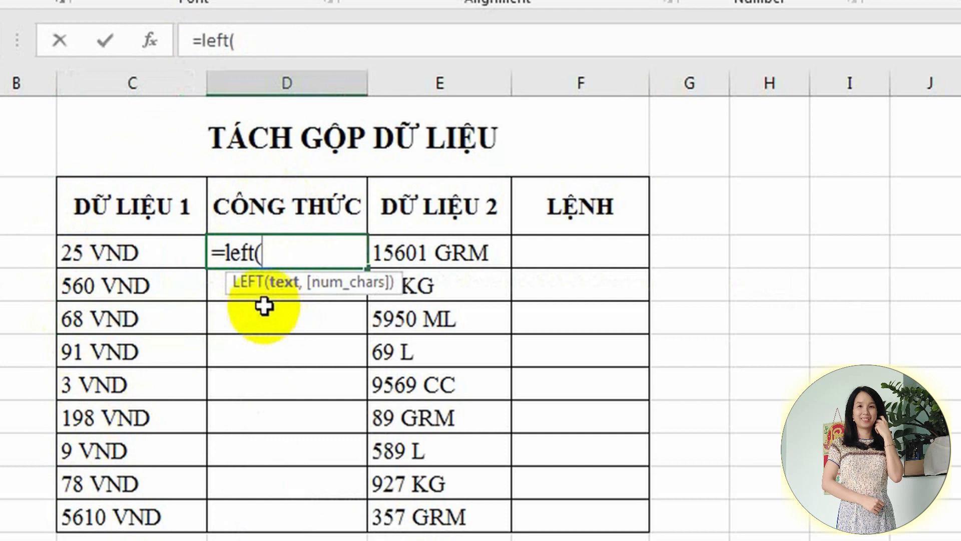
left_click(105, 250)
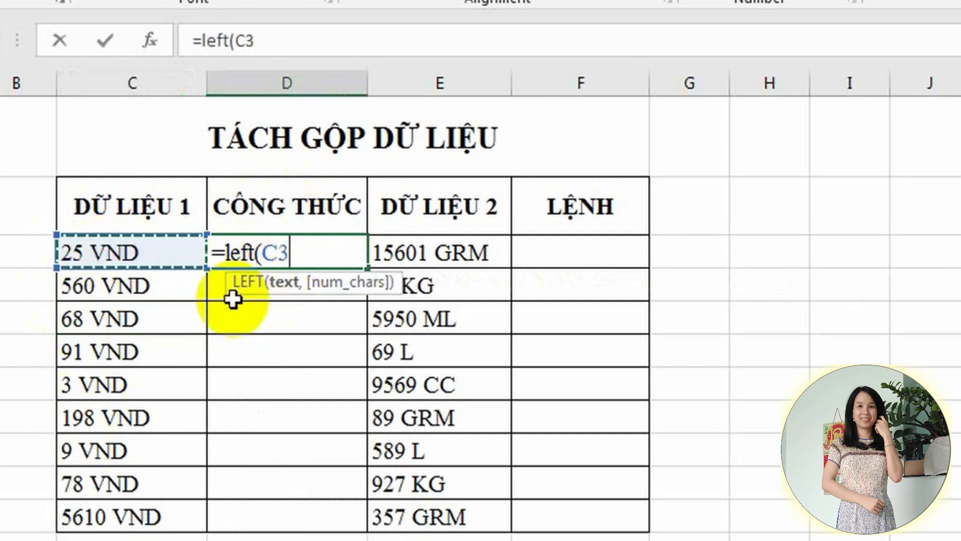
type(",")
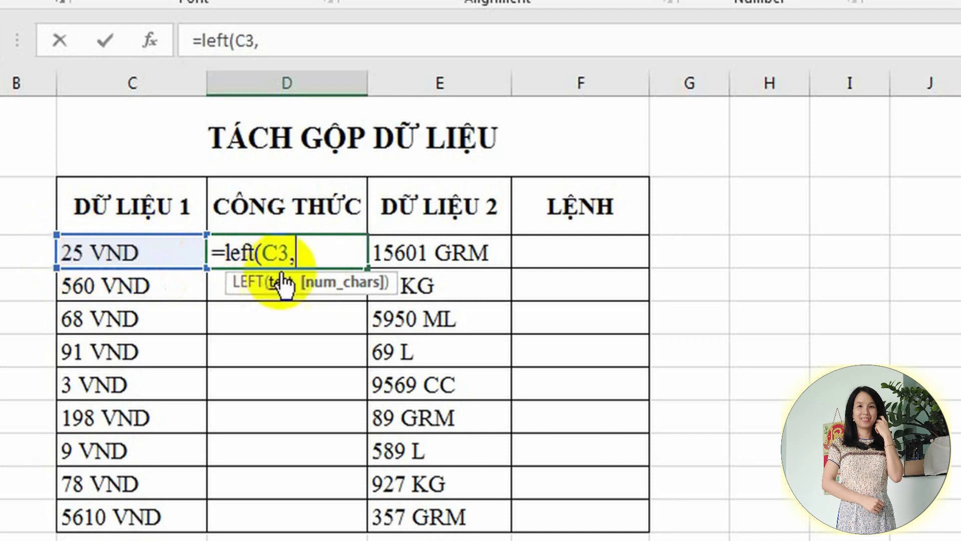
type("len")
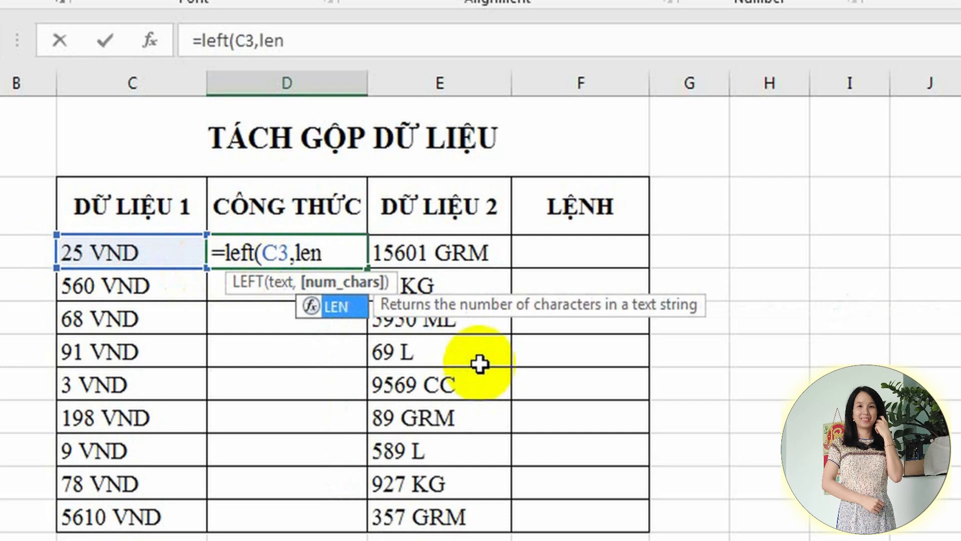
type("(")
left_click(167, 247)
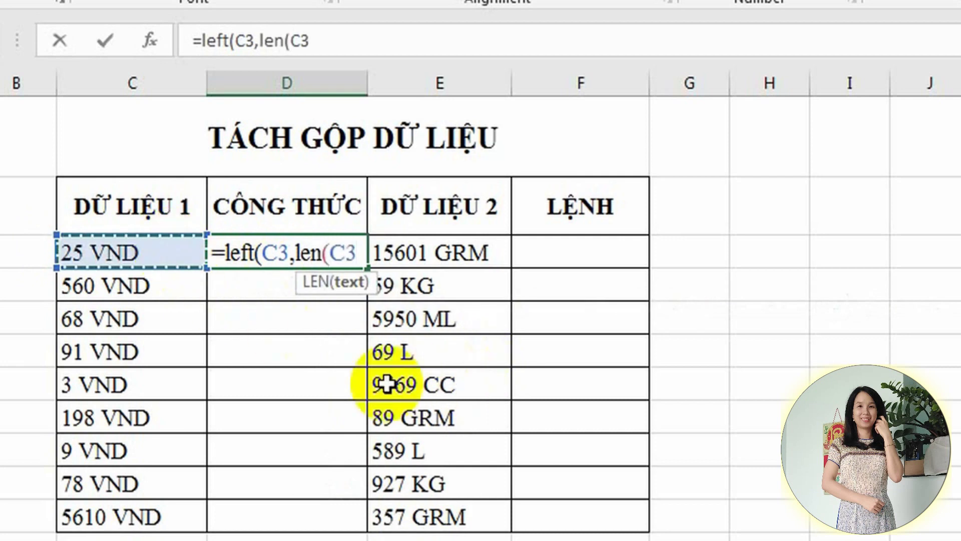
type(")-4")
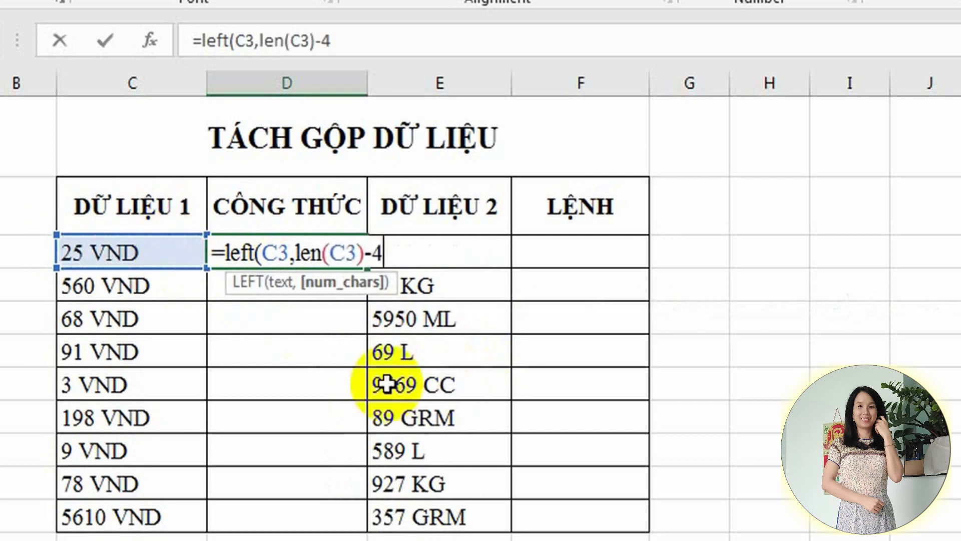
type(") *1")
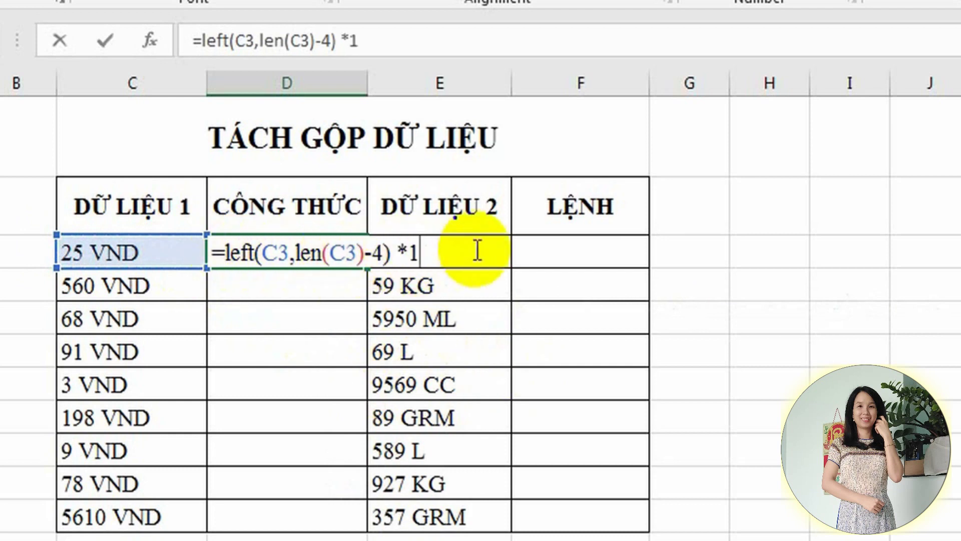
key("Return")
left_click(363, 264)
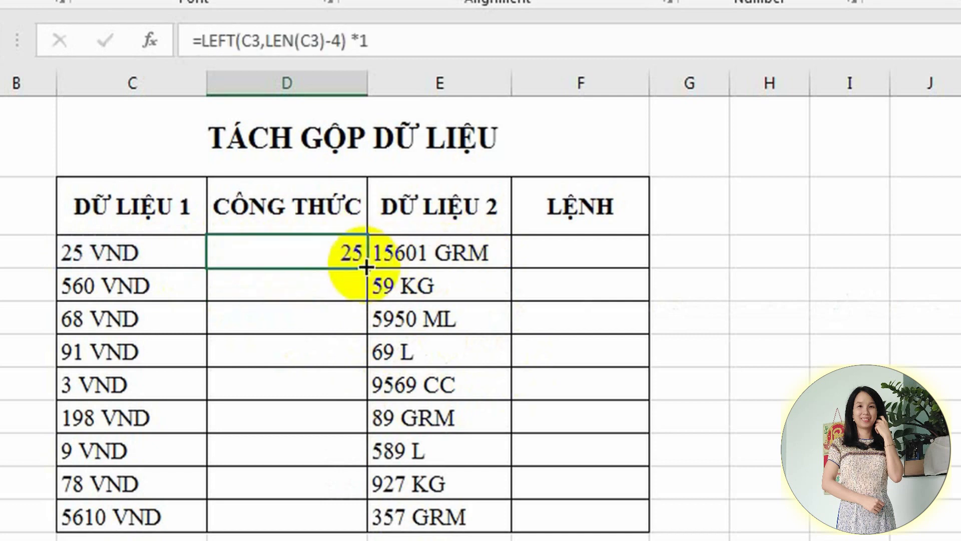
left_click_drag(366, 267, 322, 520)
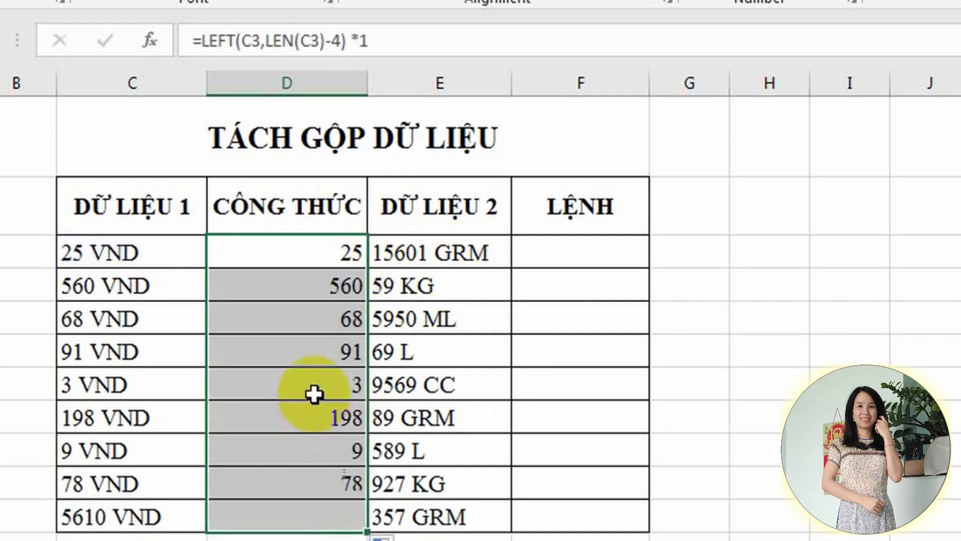
Select the DỮ LIỆU 2 range E3:E11, from 15601 GRM down to 357 GRM.
left_click(456, 271)
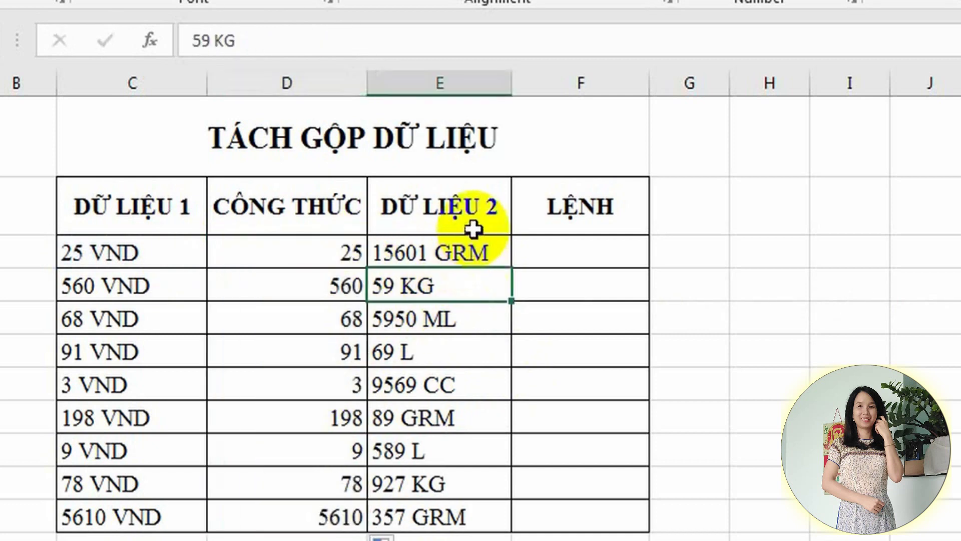
left_click_drag(467, 254, 456, 513)
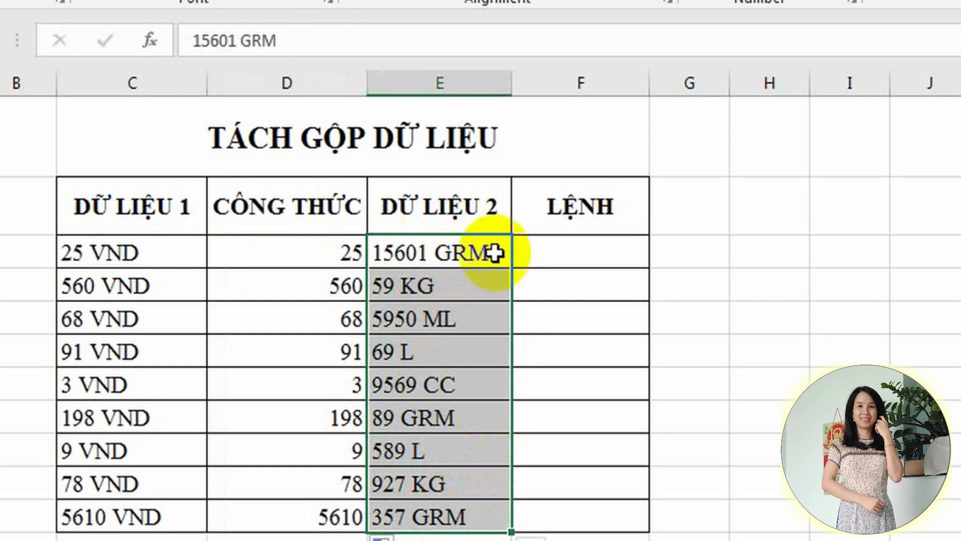
left_click(461, 257)
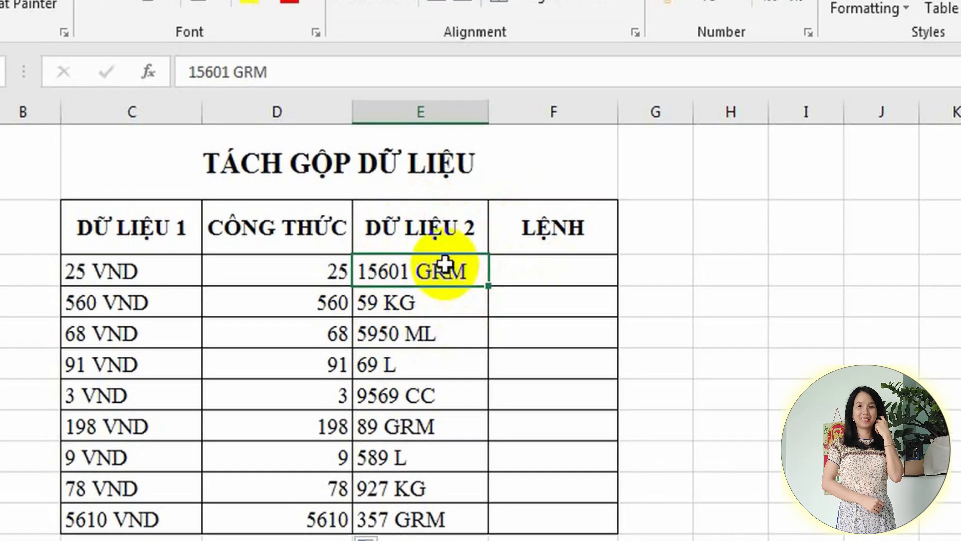
mouse_move(445, 264)
left_mouse_down()
mouse_move(377, 503)
mouse_move(386, 522)
left_mouse_up()
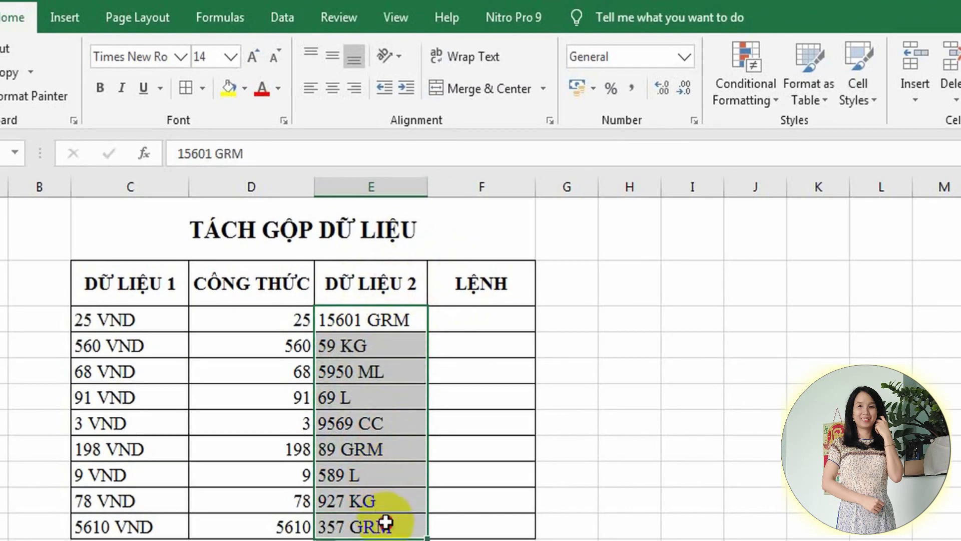
Split DỮ LIỆU 2 with Text to Columns, space-delimited, overwriting LỆNH with units like GRM and KG.
left_click(276, 19)
left_click(563, 95)
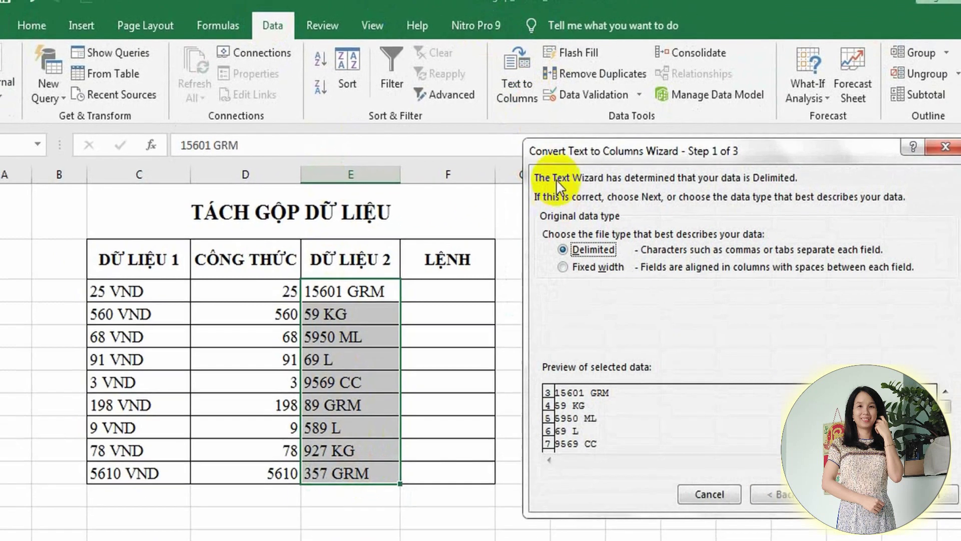
left_click(728, 419)
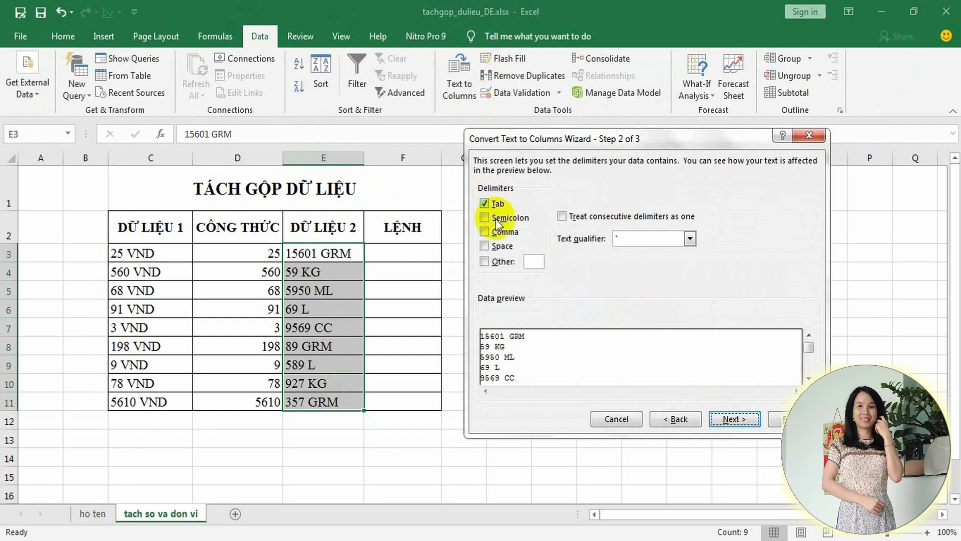
left_click(488, 248)
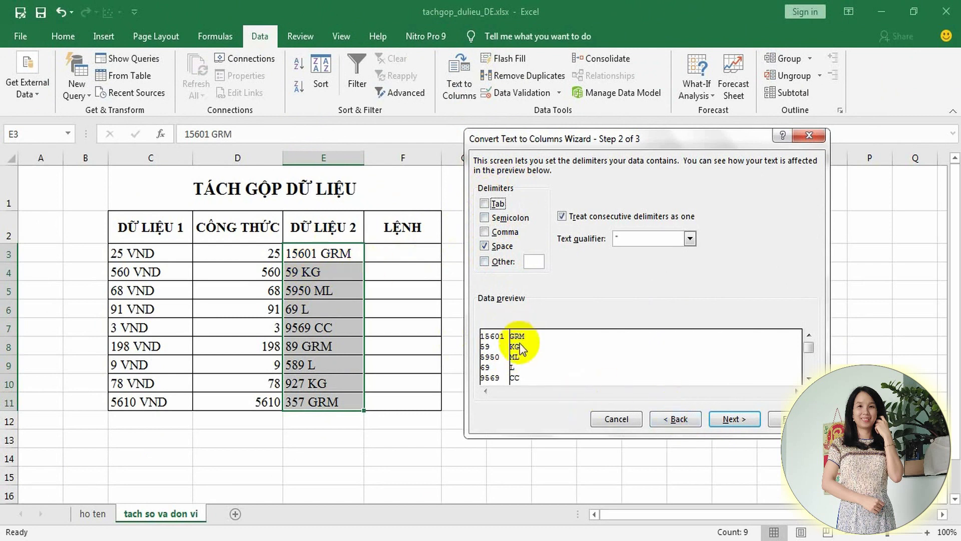
left_click(733, 420)
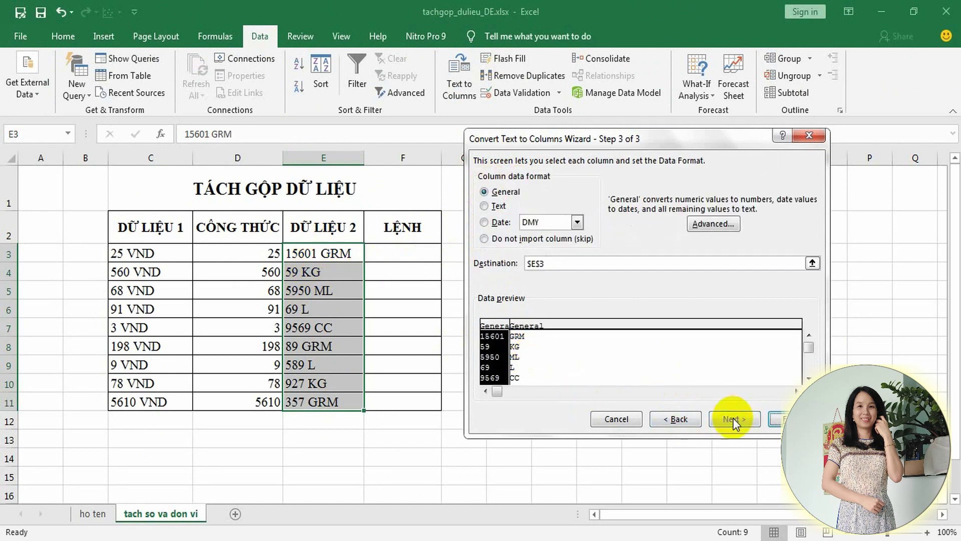
left_click(776, 419)
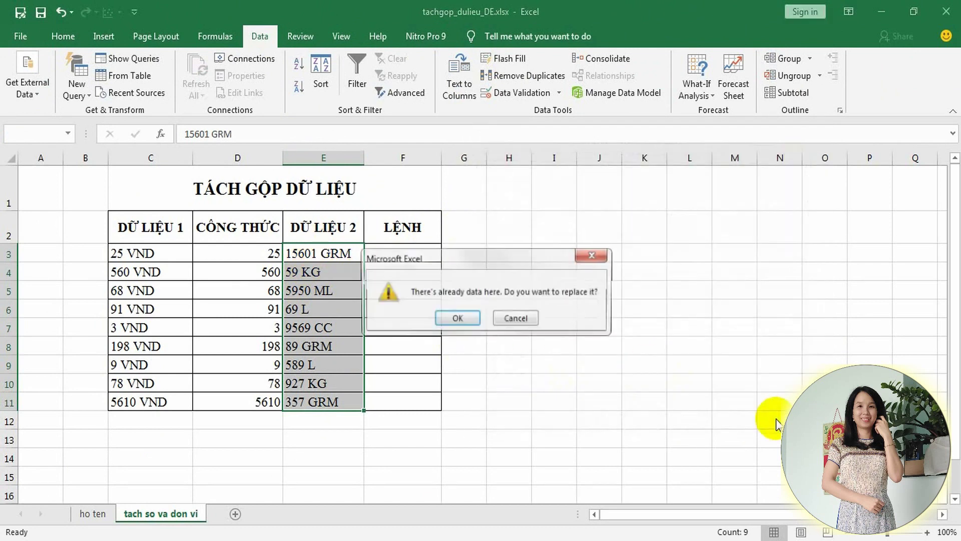
left_click(455, 321)
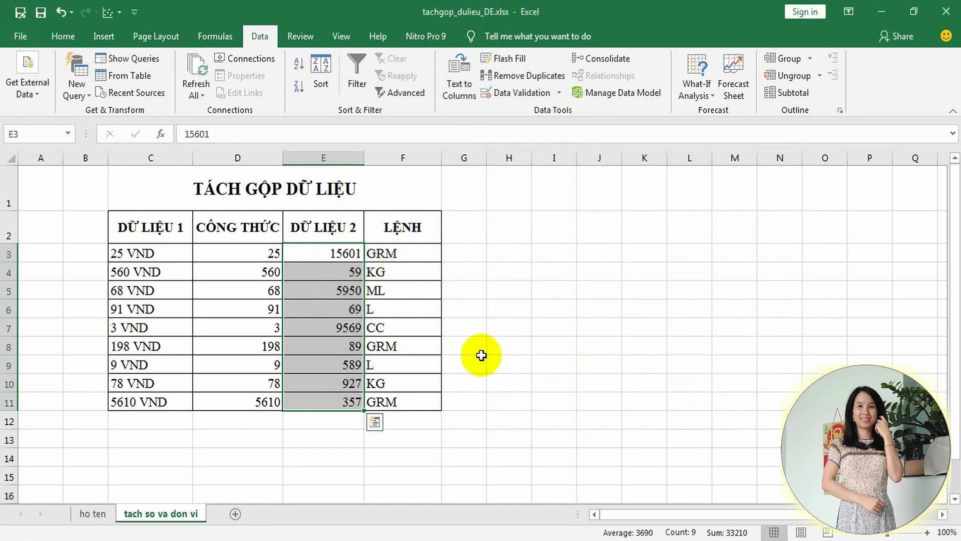
left_click(505, 346)
left_click(518, 418)
key("Left")
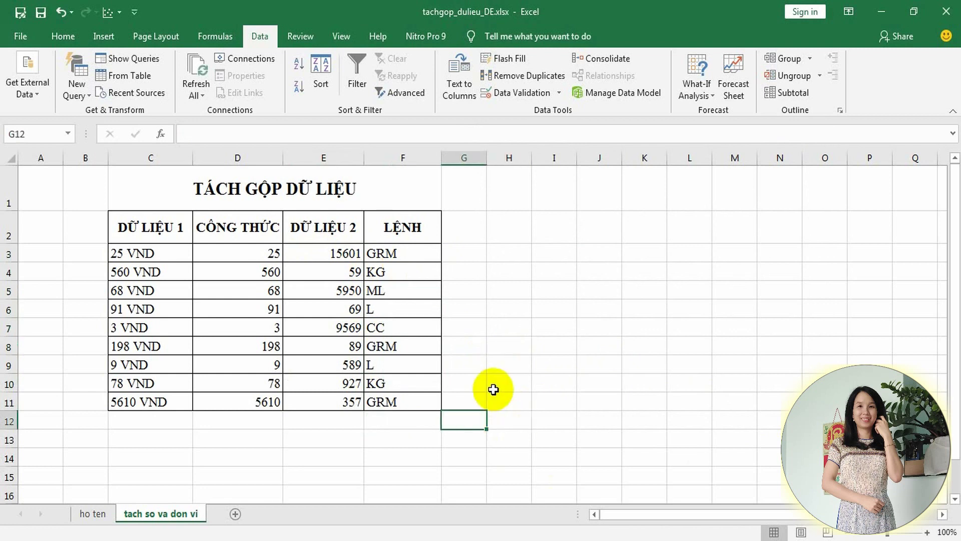